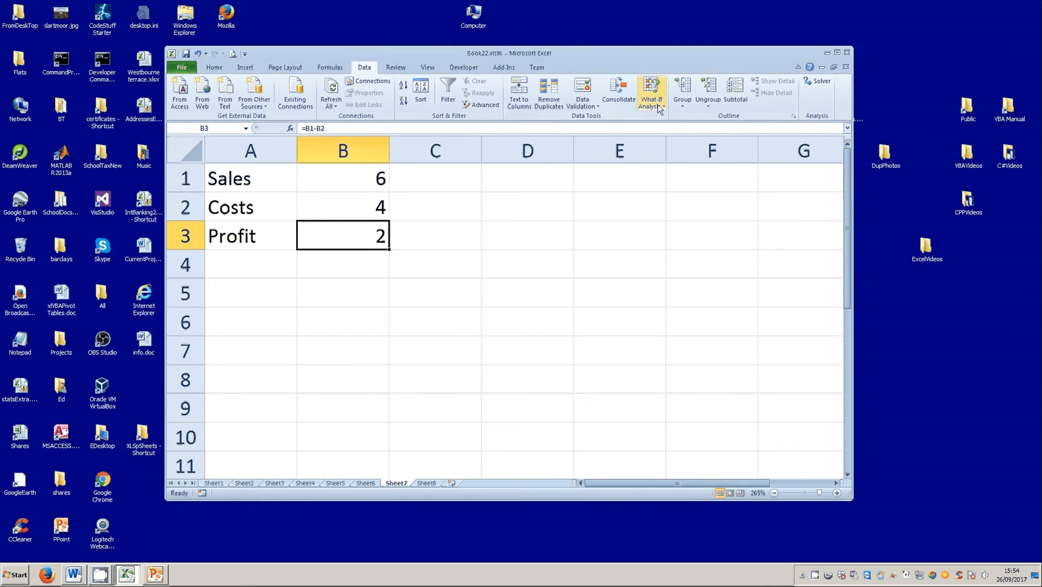
Add a scenario named "best" in the Scenario Manager with B1:B2 as its changing cells
{"action": "left_click", "coordinate": [658, 105]}
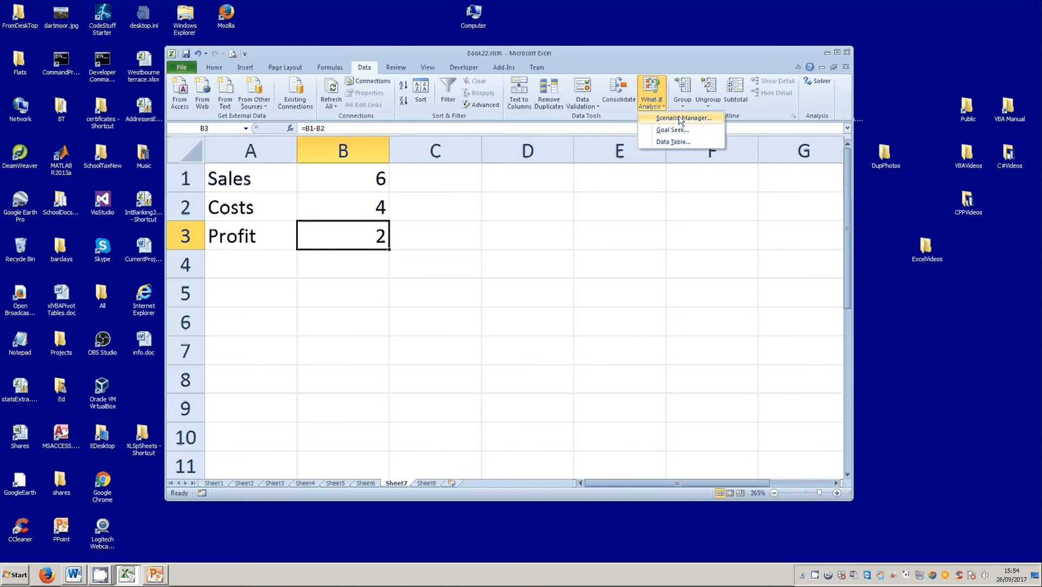
{"action": "left_click", "coordinate": [679, 118]}
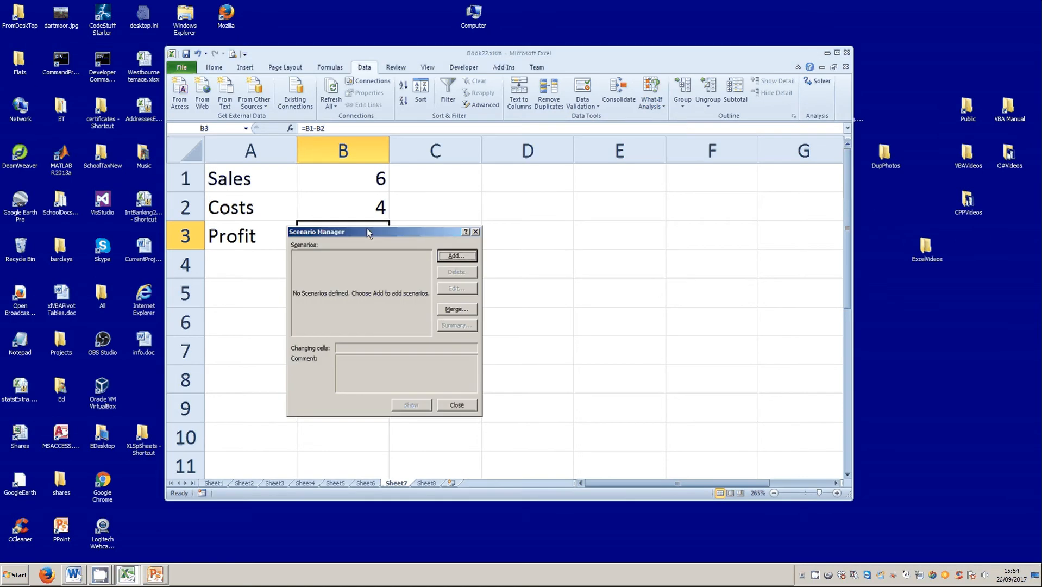
{"action": "left_click_drag", "start_coordinate": [367, 232], "coordinate": [506, 183]}
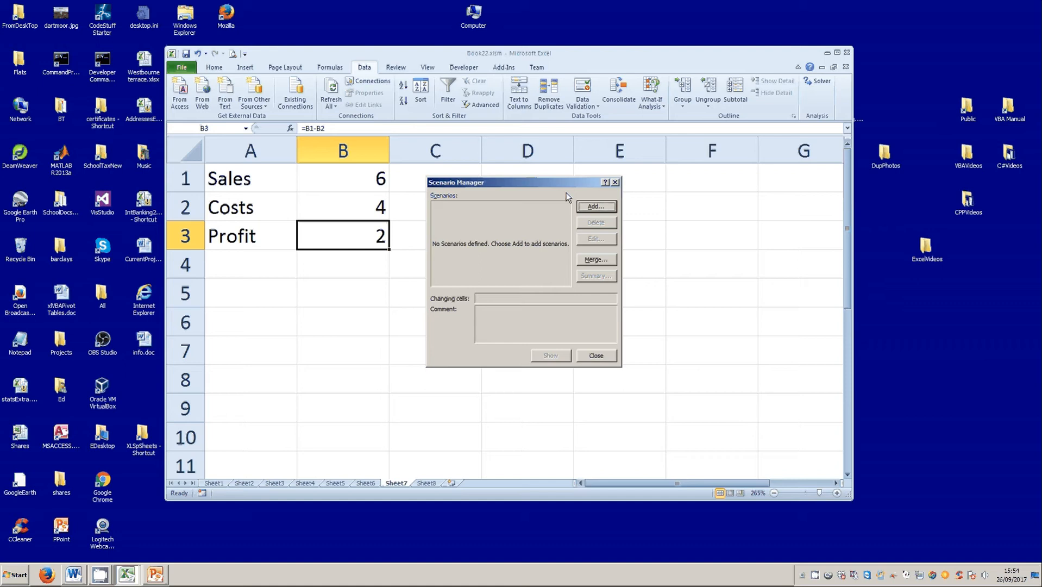
{"action": "left_click", "coordinate": [596, 207]}
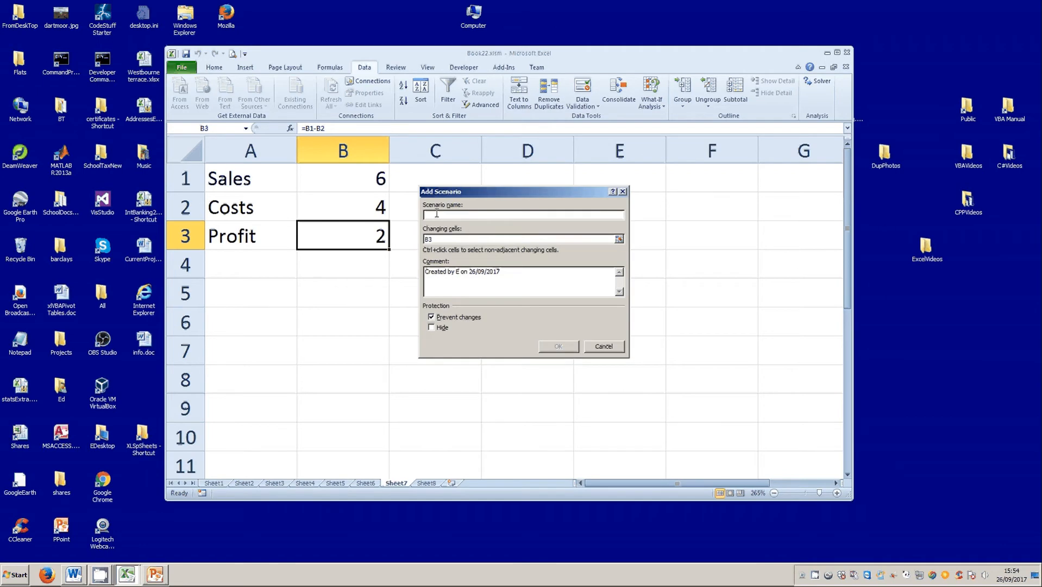
{"action": "type", "text": "best"}
{"action": "key", "text": "Tab"}
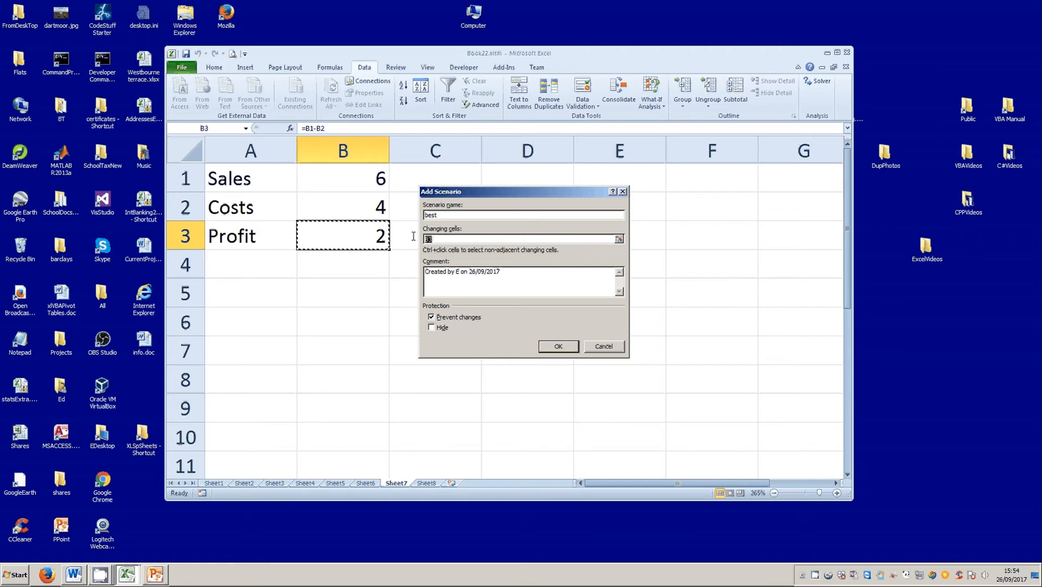
{"action": "left_click_drag", "start_coordinate": [363, 174], "coordinate": [363, 207]}
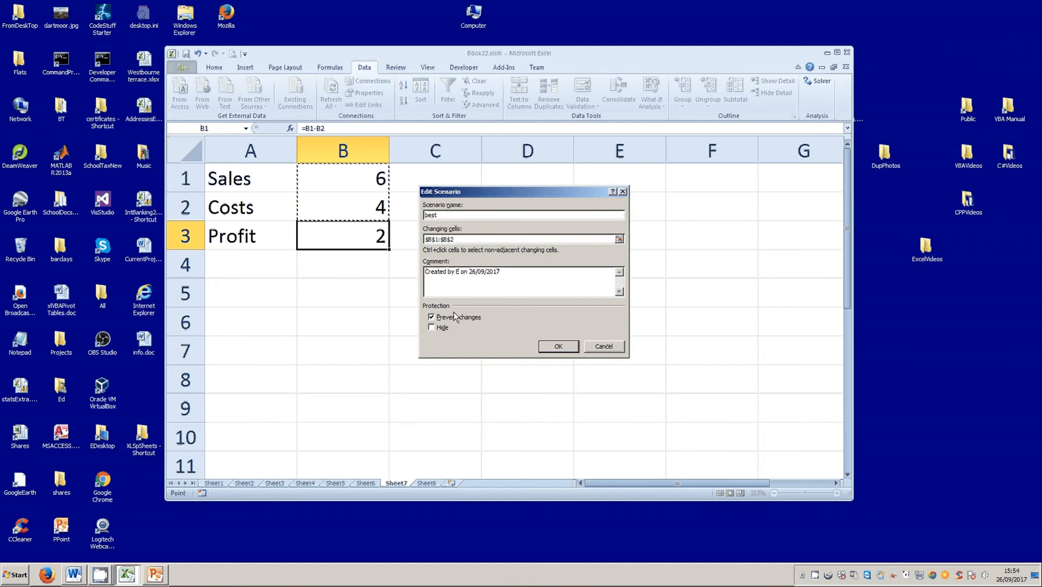
{"action": "left_click", "coordinate": [559, 346]}
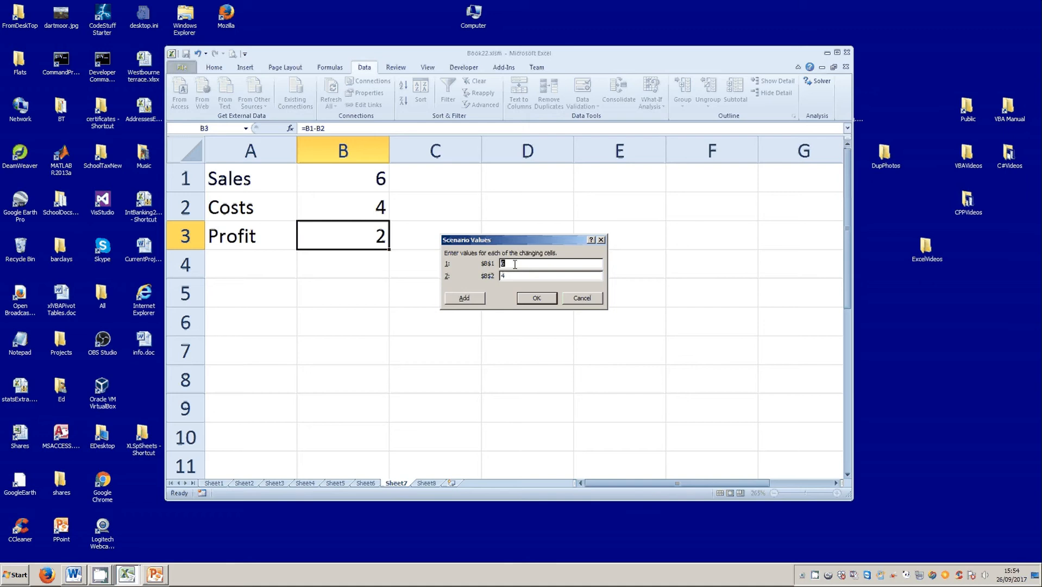
Set the best scenario's values to 10 for B1 and 2 for B2
{"action": "left_click", "coordinate": [509, 264]}
{"action": "left_click_drag", "start_coordinate": [509, 265], "coordinate": [499, 265]}
{"action": "type", "text": "10"}
{"action": "double_click", "coordinate": [504, 276]}
{"action": "type", "text": "2"}
{"action": "left_click", "coordinate": [538, 297]}
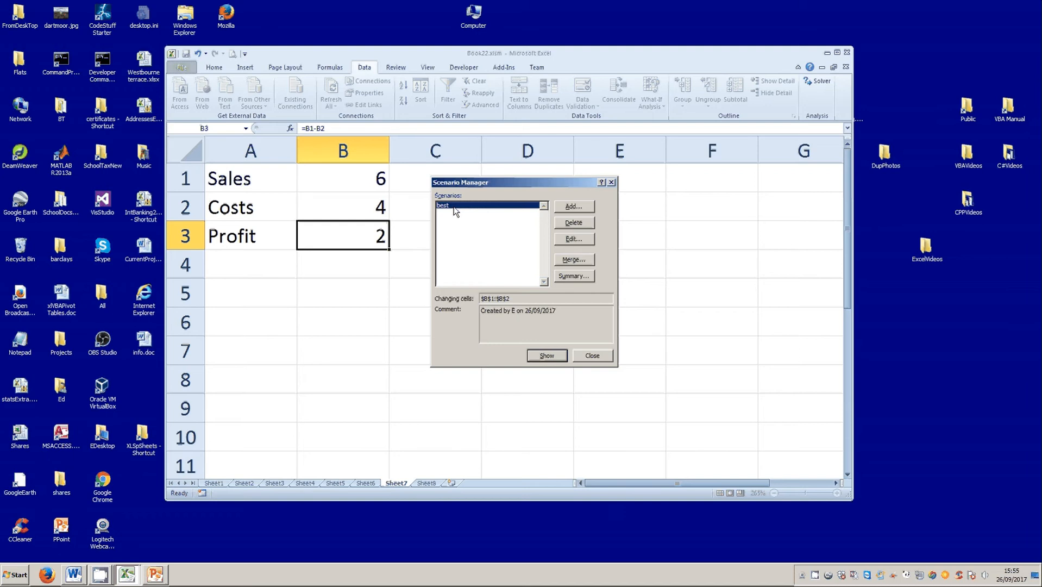
Add a second scenario named "worst" that uses the same changing cells B1:B2
{"action": "left_click", "coordinate": [575, 210]}
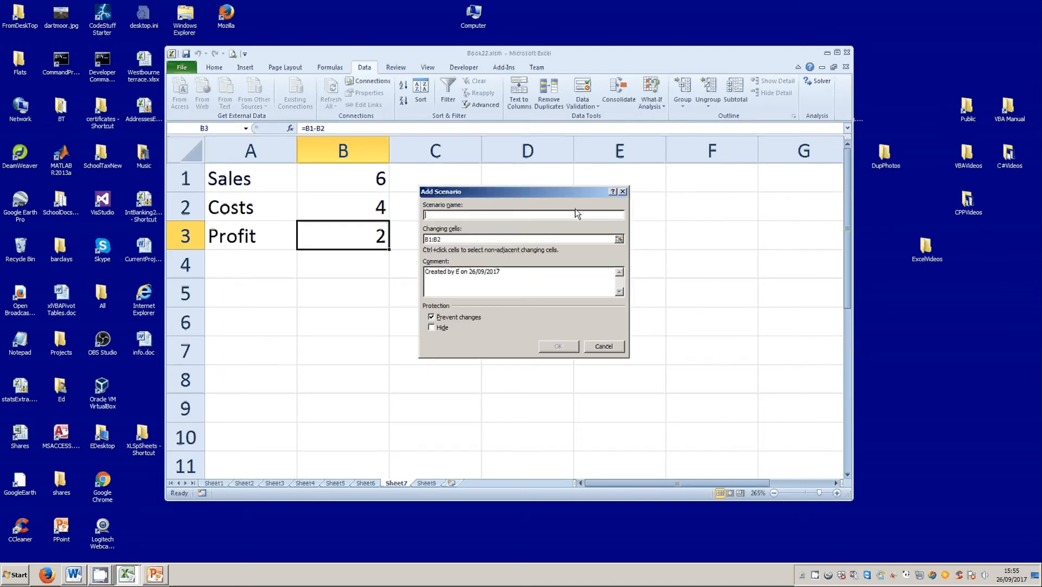
{"action": "type", "text": "worst"}
{"action": "left_click", "coordinate": [436, 238]}
{"action": "left_click", "coordinate": [549, 346]}
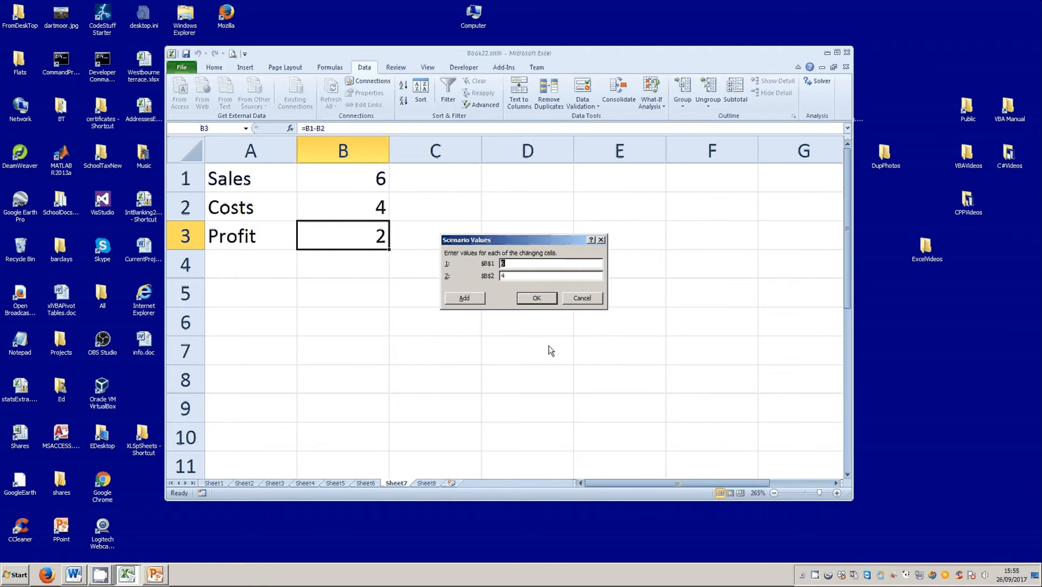
Set the worst scenario's values to 4 for B1 and 8 for B2
{"action": "left_click", "coordinate": [510, 264]}
{"action": "key", "text": "BackSpace"}
{"action": "type", "text": "4"}
{"action": "double_click", "coordinate": [501, 276]}
{"action": "type", "text": "8"}
{"action": "left_click", "coordinate": [532, 300]}
{"action": "left_click", "coordinate": [535, 299]}
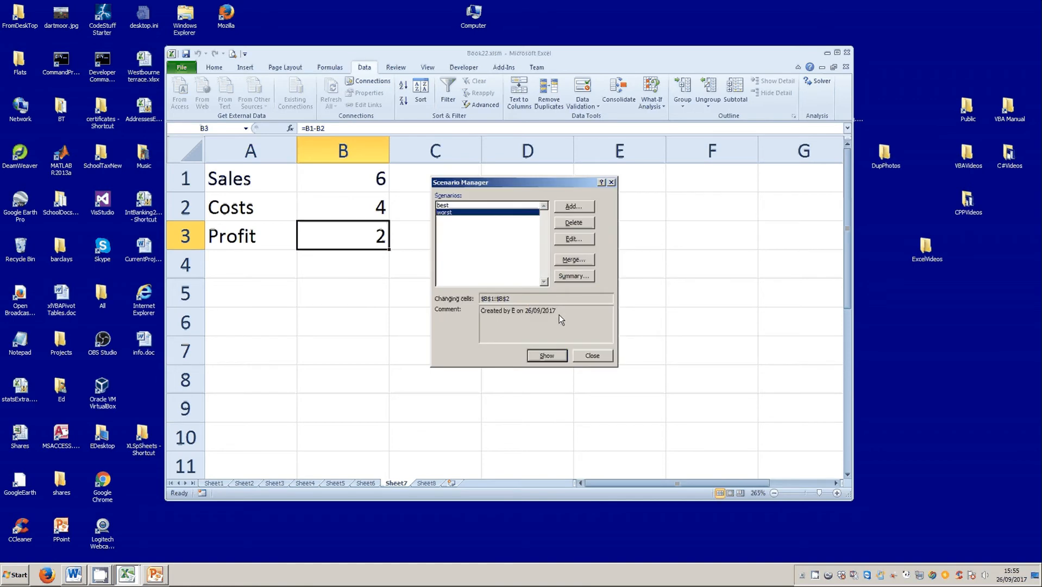
Show the best scenario and then the worst scenario in the worksheet, and close the Scenario Manager
{"action": "left_click", "coordinate": [505, 206]}
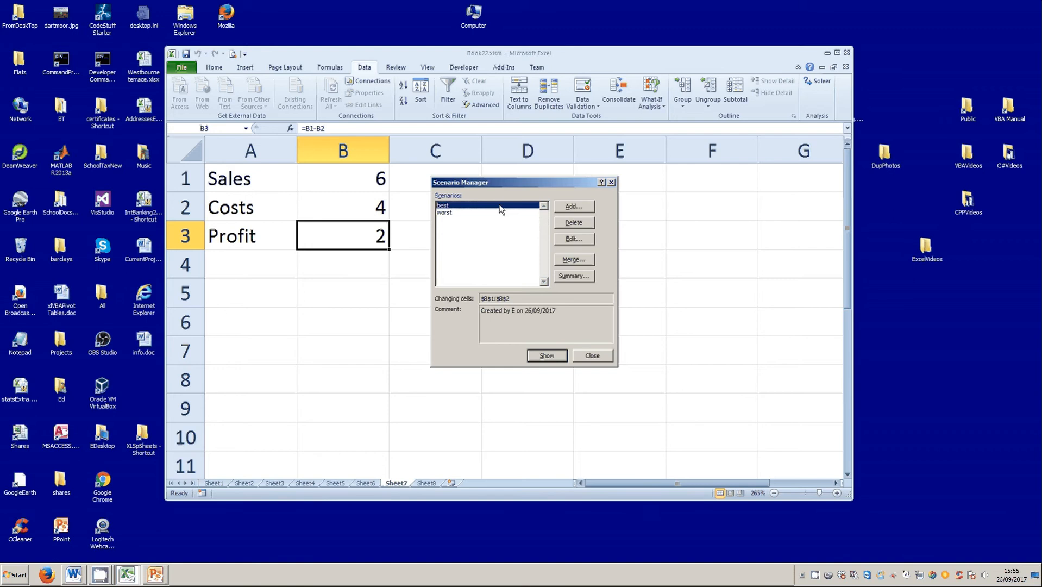
{"action": "left_click", "coordinate": [547, 356]}
{"action": "left_click", "coordinate": [438, 213]}
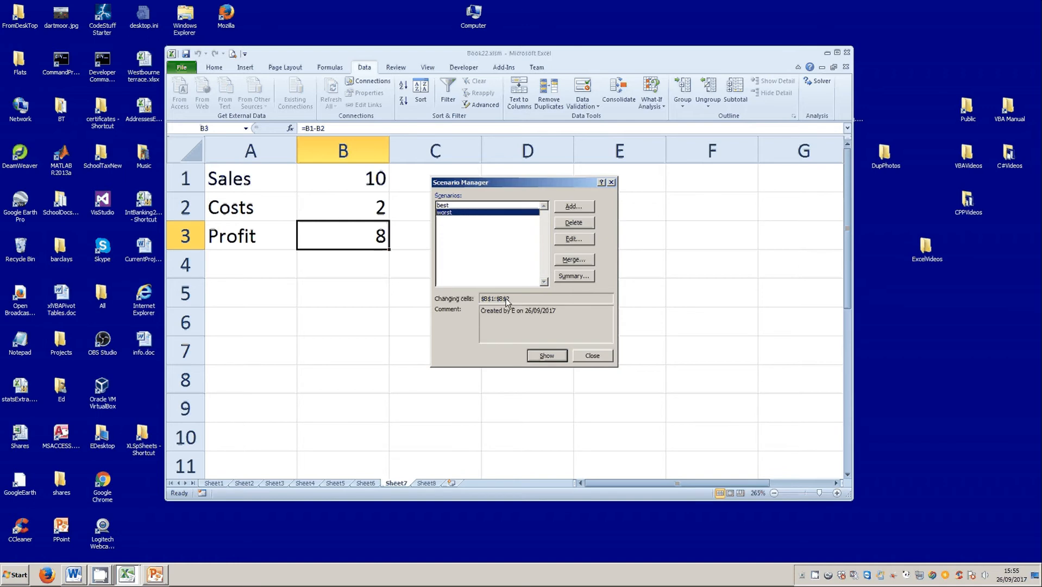
{"action": "left_click", "coordinate": [554, 359]}
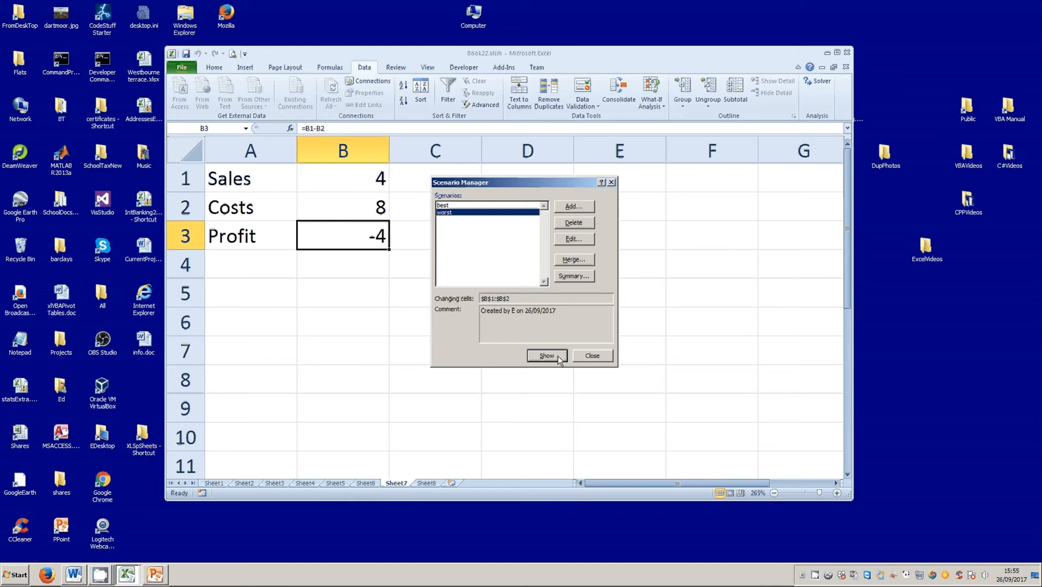
{"action": "left_click", "coordinate": [591, 356]}
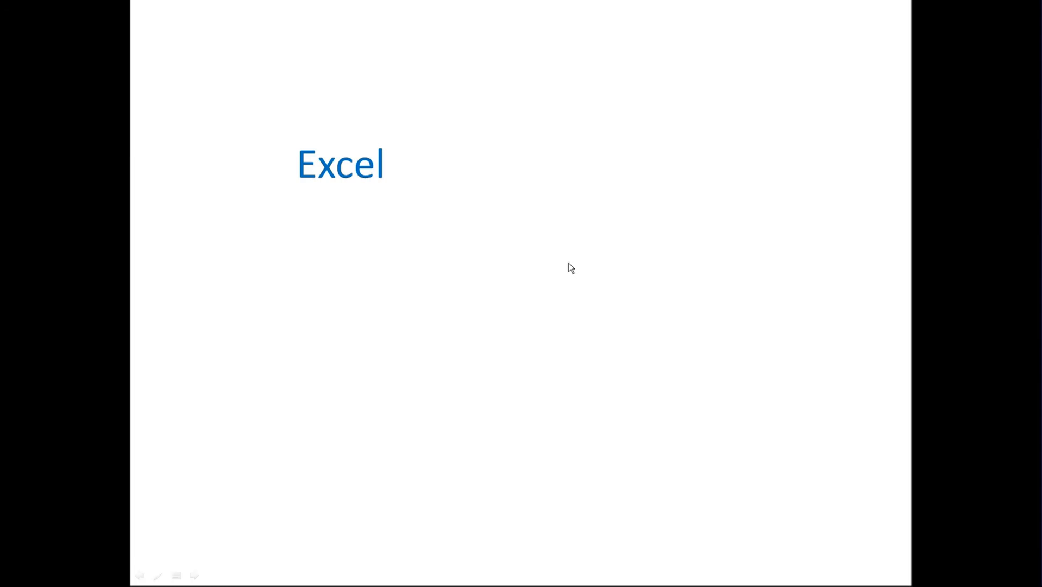
{"action": "left_click", "coordinate": [569, 263]}
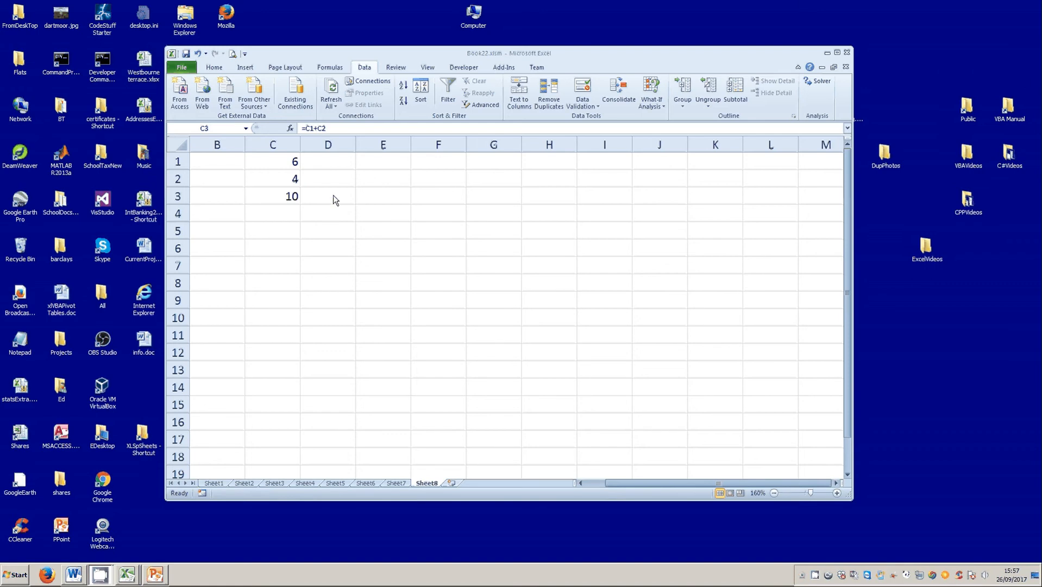
Change cell C2 on Sheet8 to 3 and check the sum formula in C3
{"action": "left_click", "coordinate": [287, 199]}
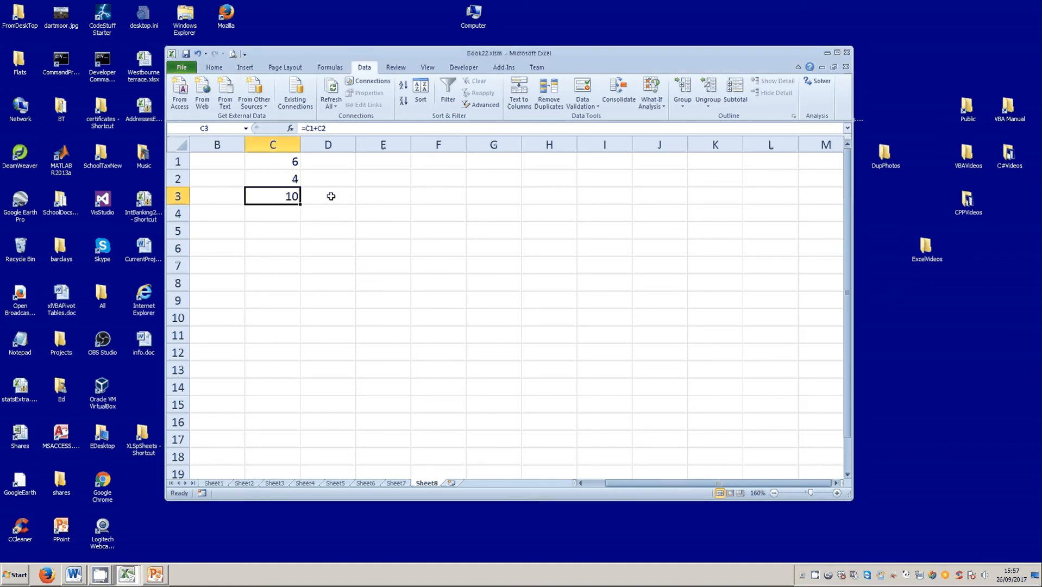
{"action": "left_click", "coordinate": [296, 179]}
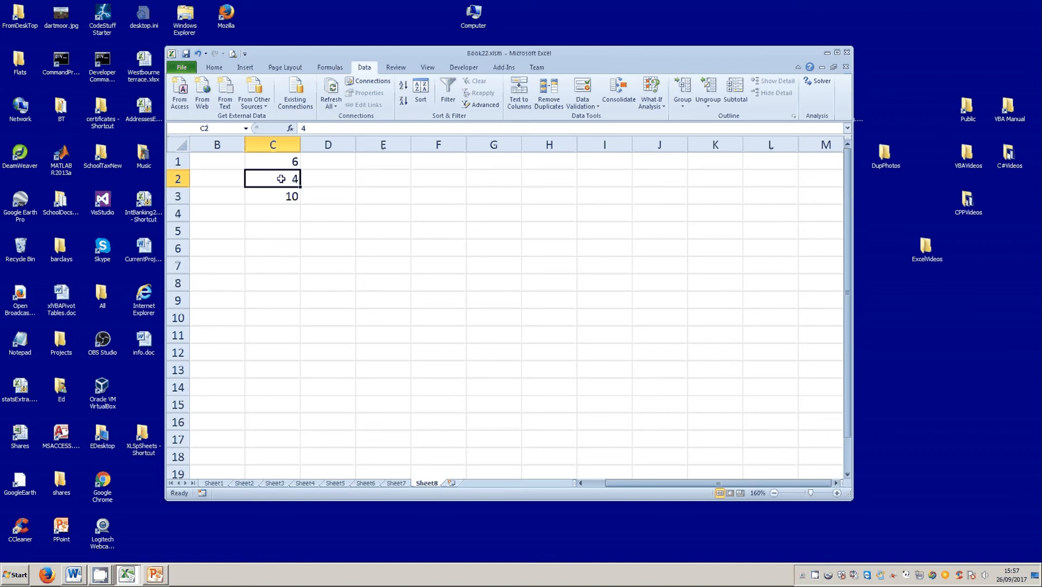
{"action": "type", "text": "3"}
{"action": "left_click", "coordinate": [320, 222]}
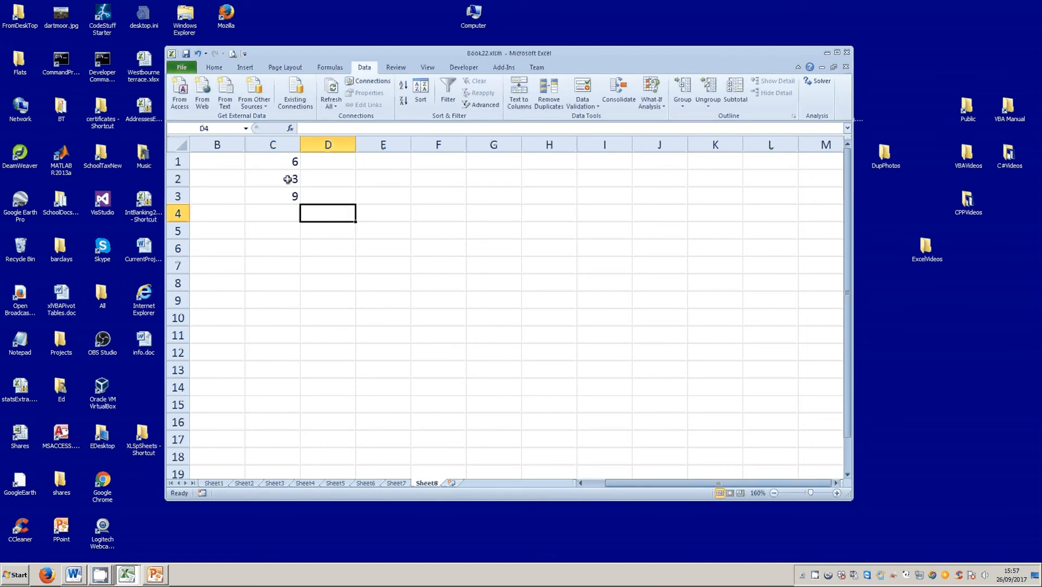
{"action": "left_click", "coordinate": [288, 179]}
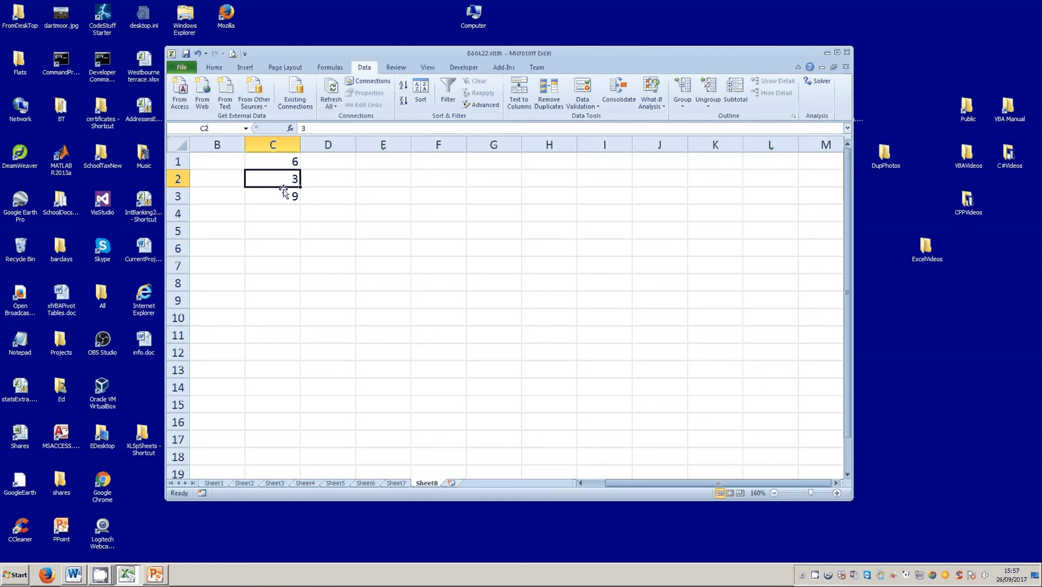
{"action": "left_click", "coordinate": [284, 195]}
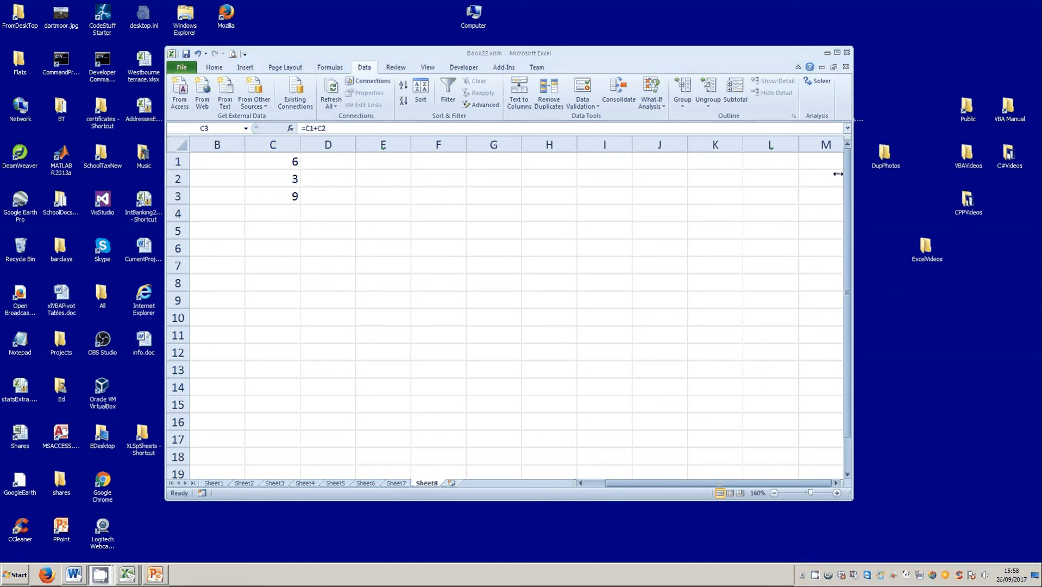
Undo the last change to cell C2
{"action": "left_click", "coordinate": [198, 52]}
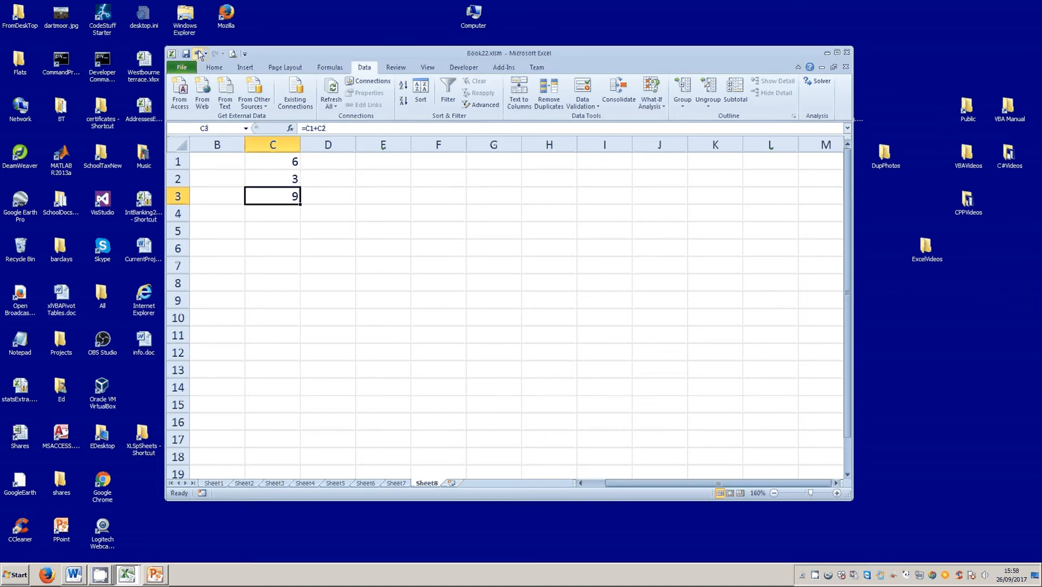
{"action": "left_click", "coordinate": [198, 52]}
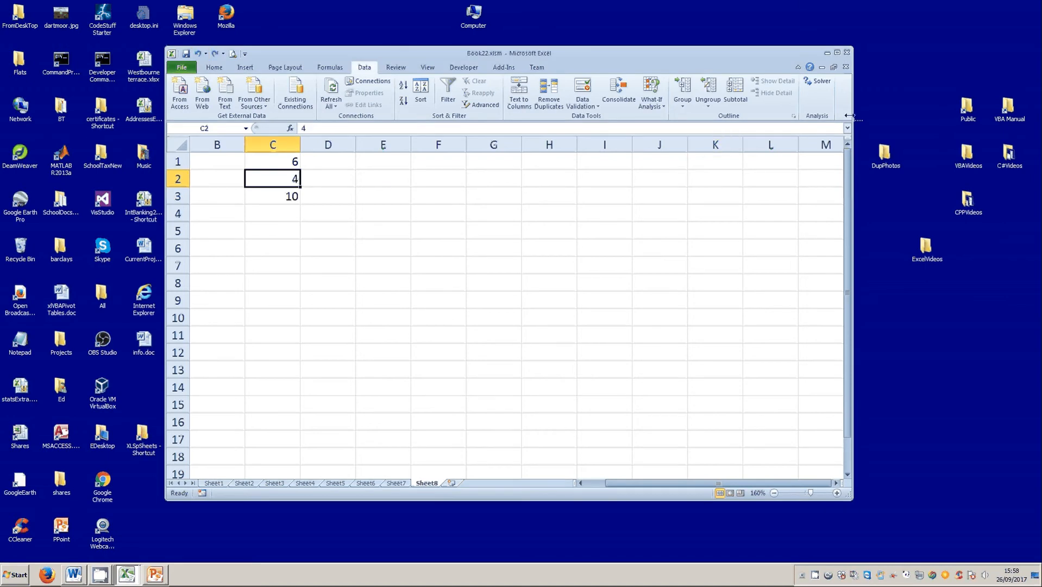
Examine the input cells C1 and C2 and the formula in C3 that adds them
{"action": "left_click", "coordinate": [281, 194]}
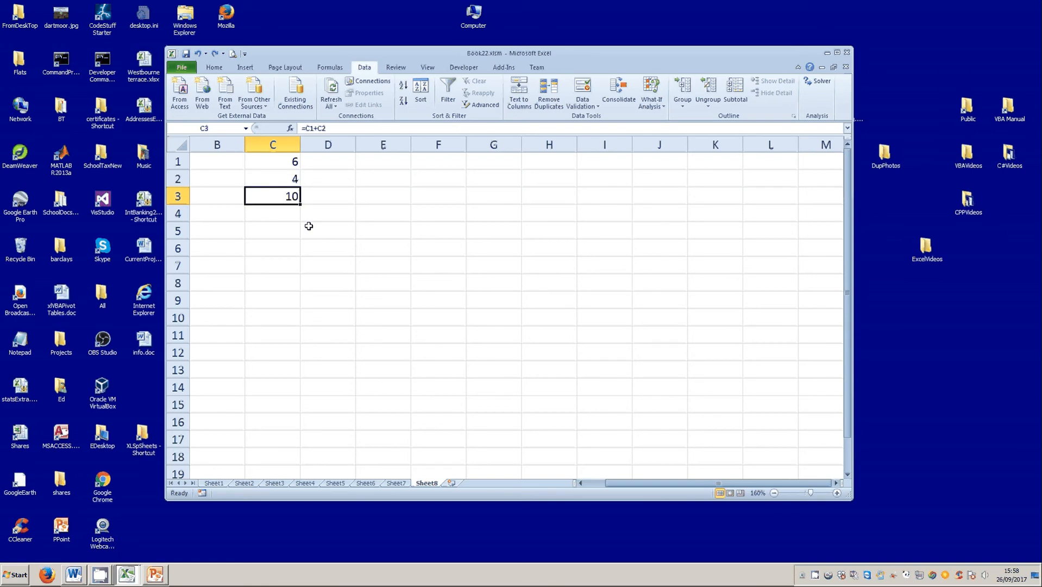
{"action": "left_click_drag", "start_coordinate": [282, 162], "coordinate": [280, 177]}
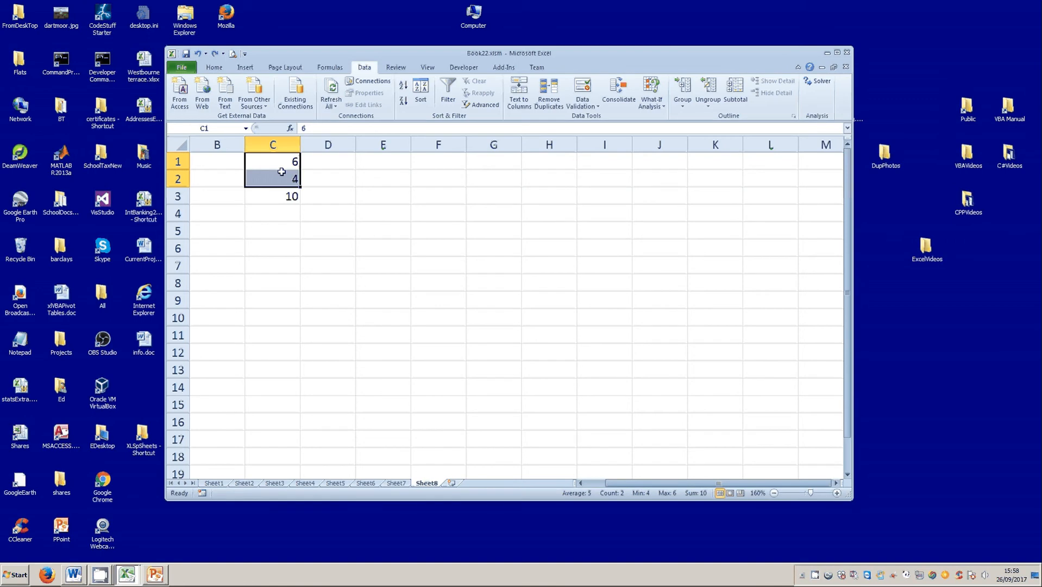
{"action": "left_click", "coordinate": [282, 162]}
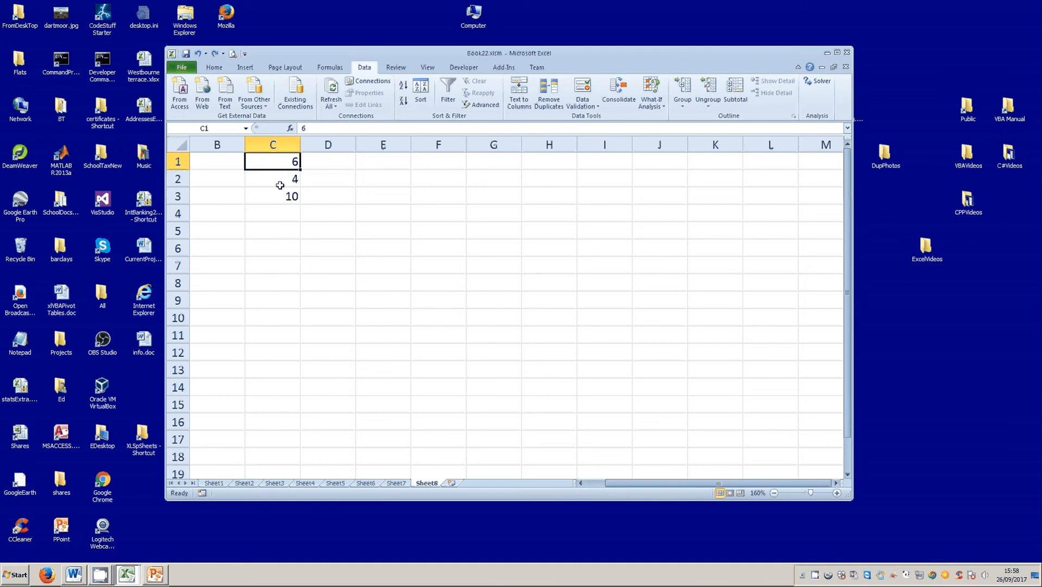
{"action": "left_click", "coordinate": [280, 181]}
{"action": "left_click", "coordinate": [281, 195]}
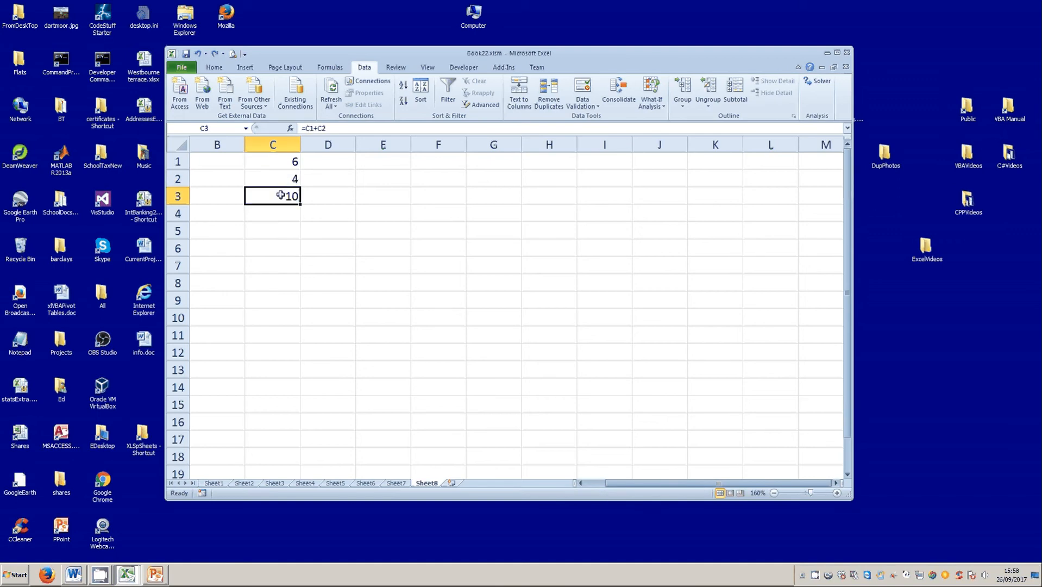
{"action": "left_click", "coordinate": [283, 161]}
{"action": "left_click", "coordinate": [284, 181]}
{"action": "left_click", "coordinate": [282, 196]}
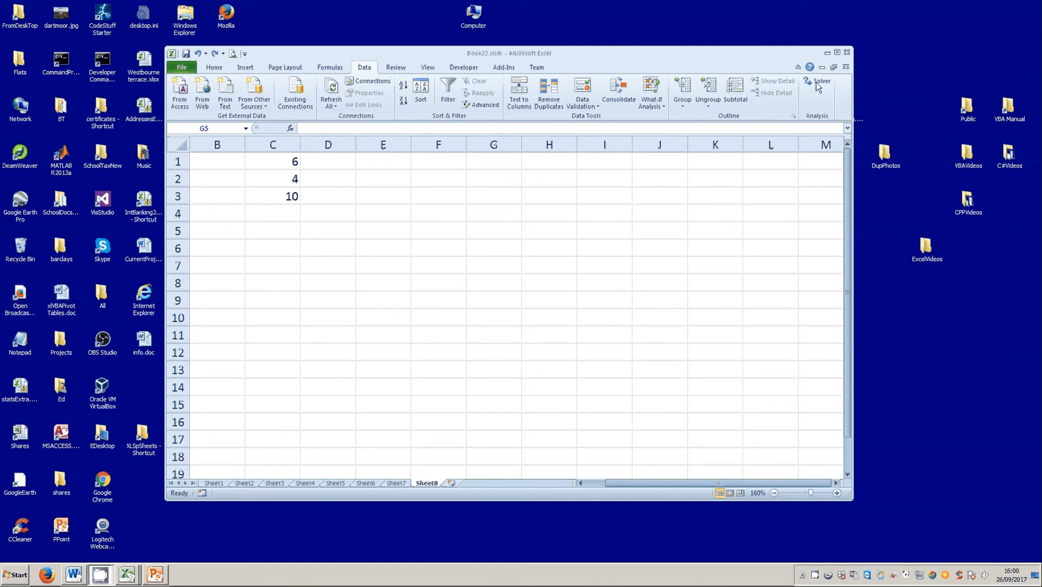
Check in the Excel add-ins list that the Solver Add-in is enabled, and confirm the list
{"action": "left_click", "coordinate": [180, 70]}
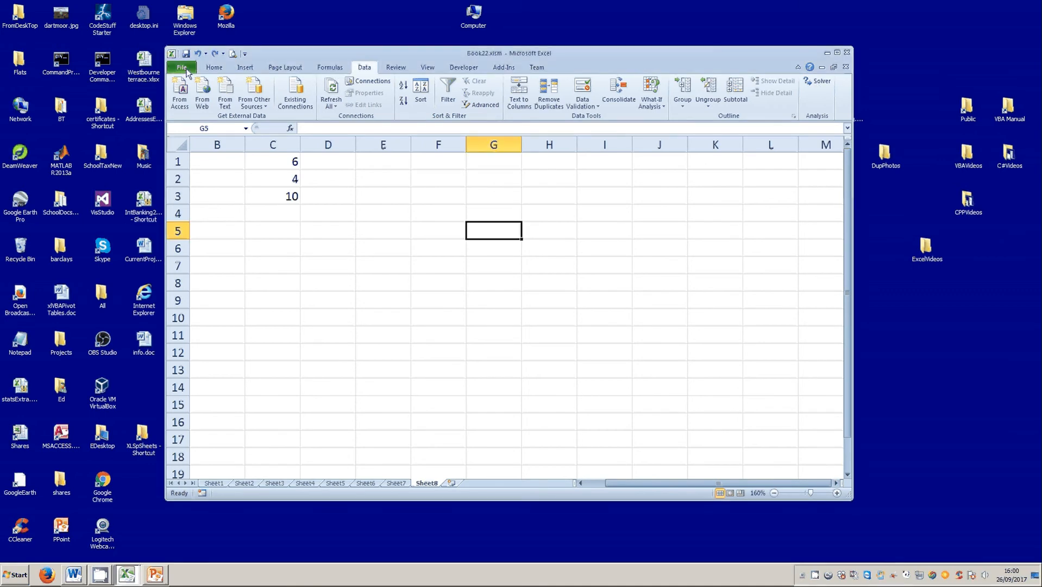
{"action": "left_click", "coordinate": [182, 67]}
{"action": "left_click", "coordinate": [192, 270]}
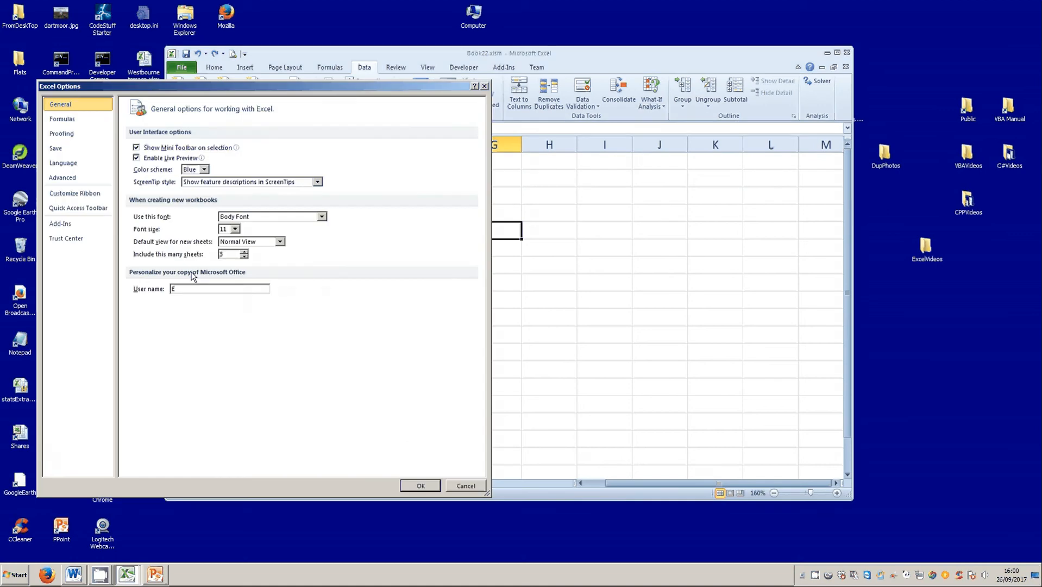
{"action": "left_click", "coordinate": [54, 227]}
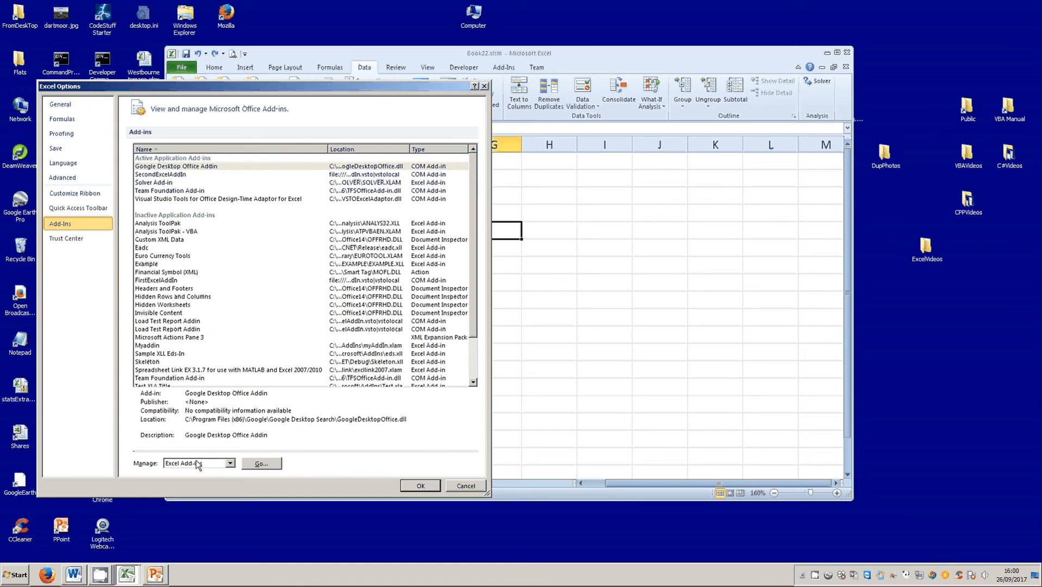
{"action": "left_click", "coordinate": [259, 462]}
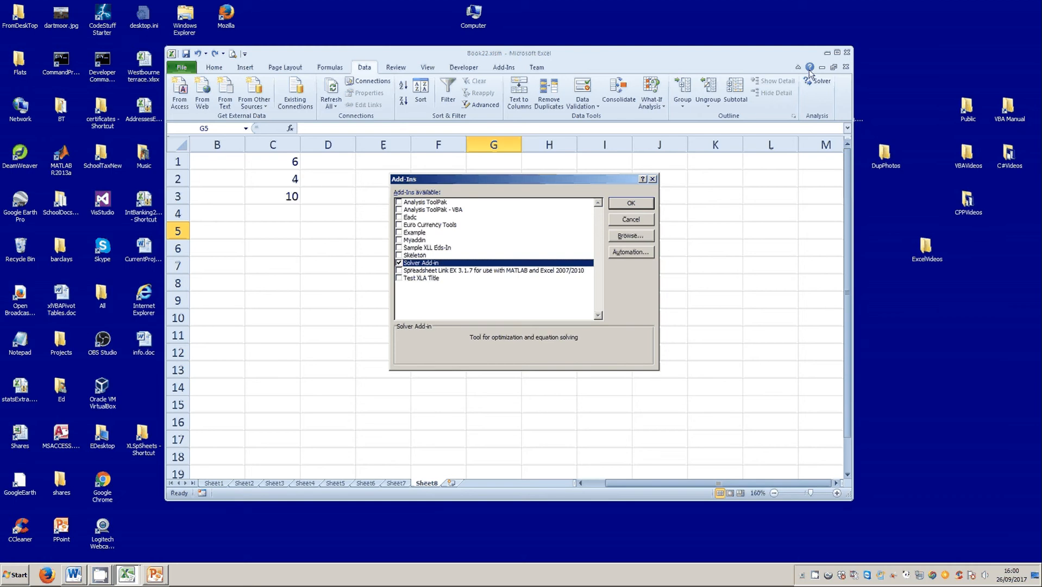
{"action": "left_click", "coordinate": [629, 207]}
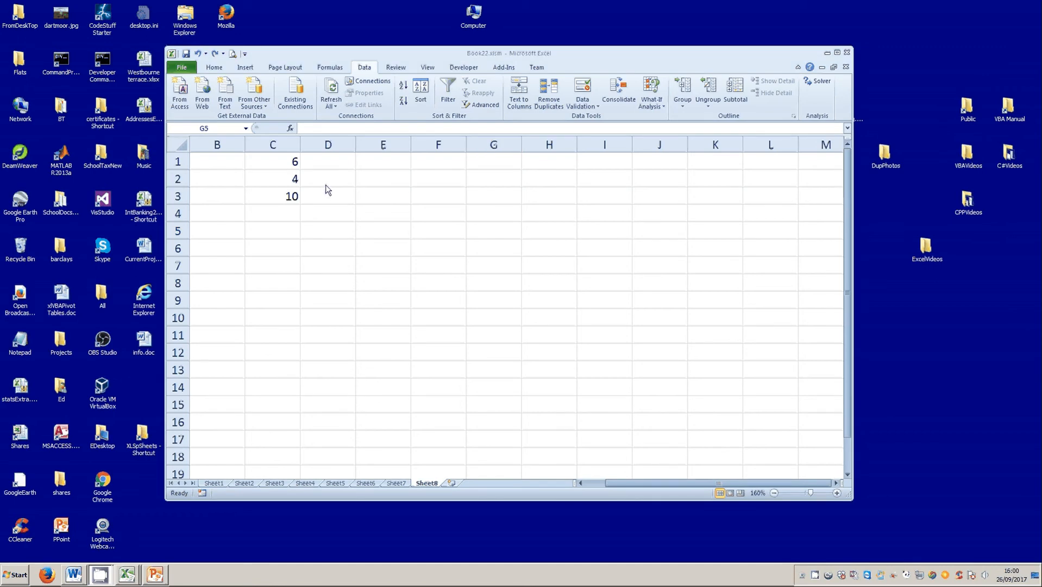
Set the Solver objective to the sum cell C3 and its changing variable cells to C1:C2
{"action": "left_click", "coordinate": [284, 196]}
{"action": "left_click_drag", "start_coordinate": [288, 162], "coordinate": [292, 178]}
{"action": "left_click", "coordinate": [290, 200]}
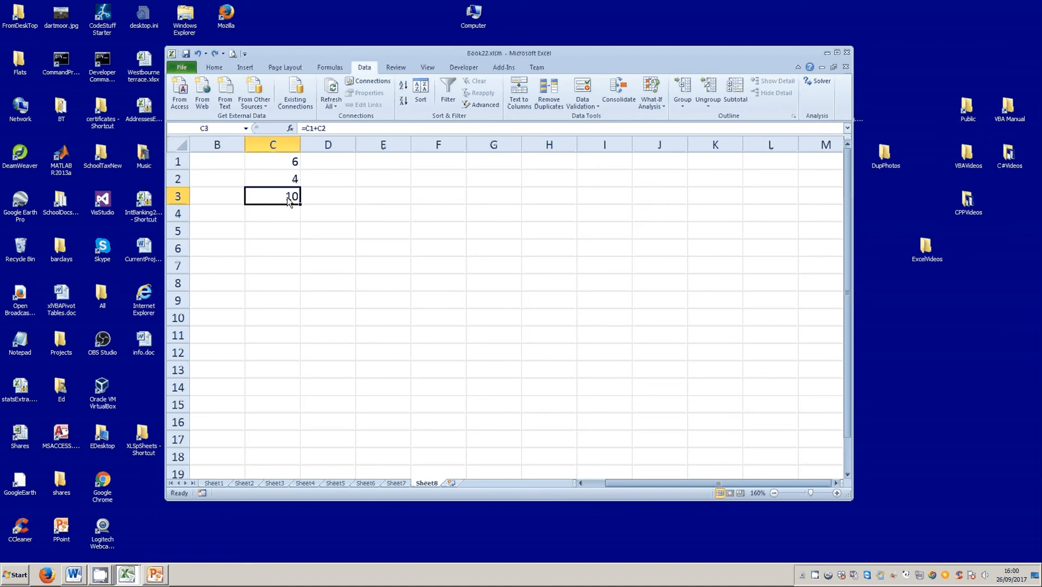
{"action": "left_click", "coordinate": [810, 81]}
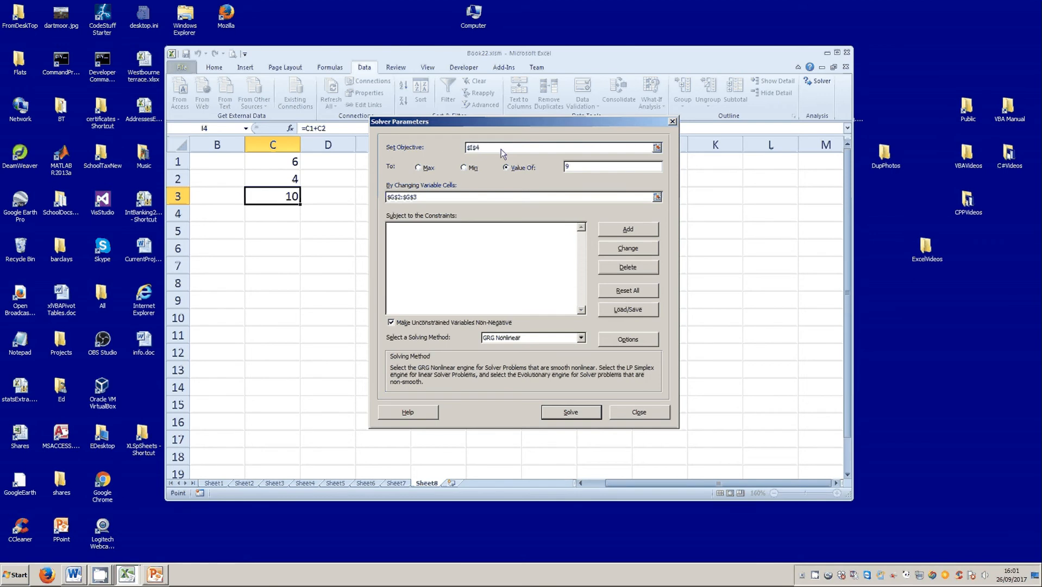
{"action": "left_click", "coordinate": [264, 198]}
{"action": "left_click", "coordinate": [423, 197]}
{"action": "left_click_drag", "start_coordinate": [422, 197], "coordinate": [384, 199]}
{"action": "left_click", "coordinate": [282, 166]}
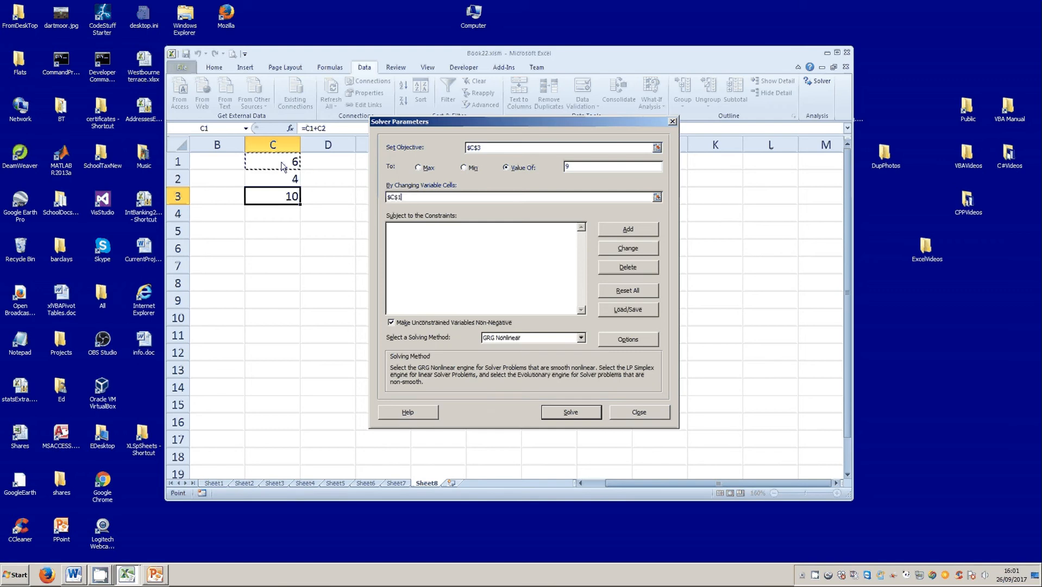
{"action": "left_click_drag", "start_coordinate": [282, 166], "coordinate": [281, 178]}
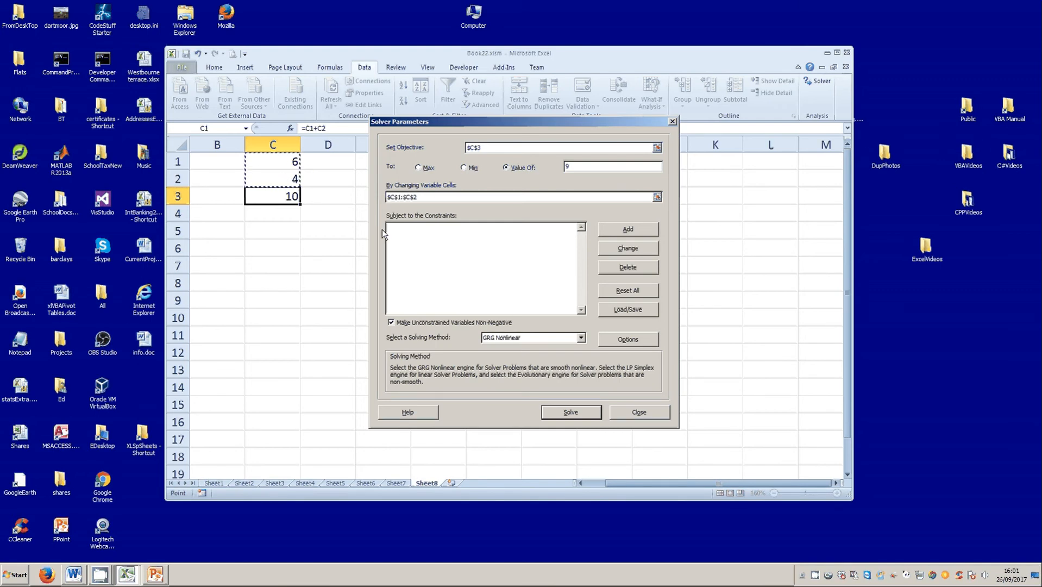
Solve for a C3 value of 9 without constraints and discard the solution
{"action": "left_click", "coordinate": [577, 412]}
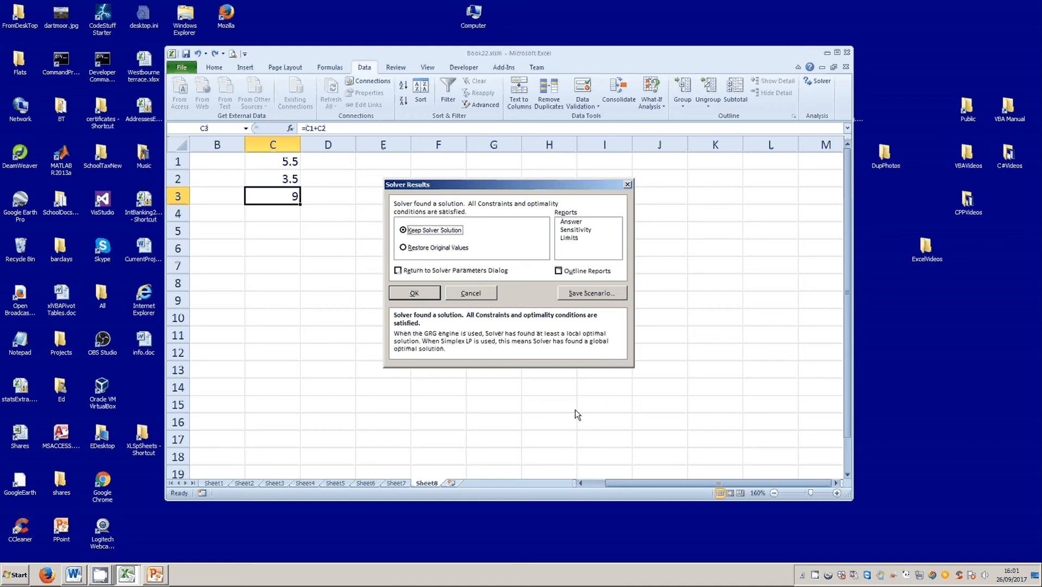
{"action": "left_click", "coordinate": [464, 296]}
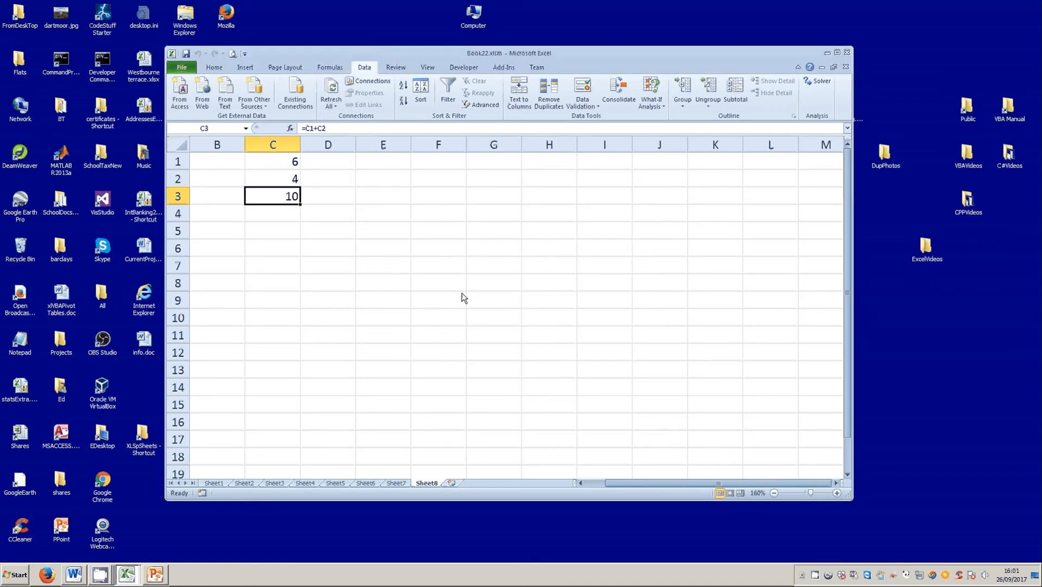
Add a Solver constraint that makes cell C1 equal to cell C2
{"action": "left_click", "coordinate": [814, 82]}
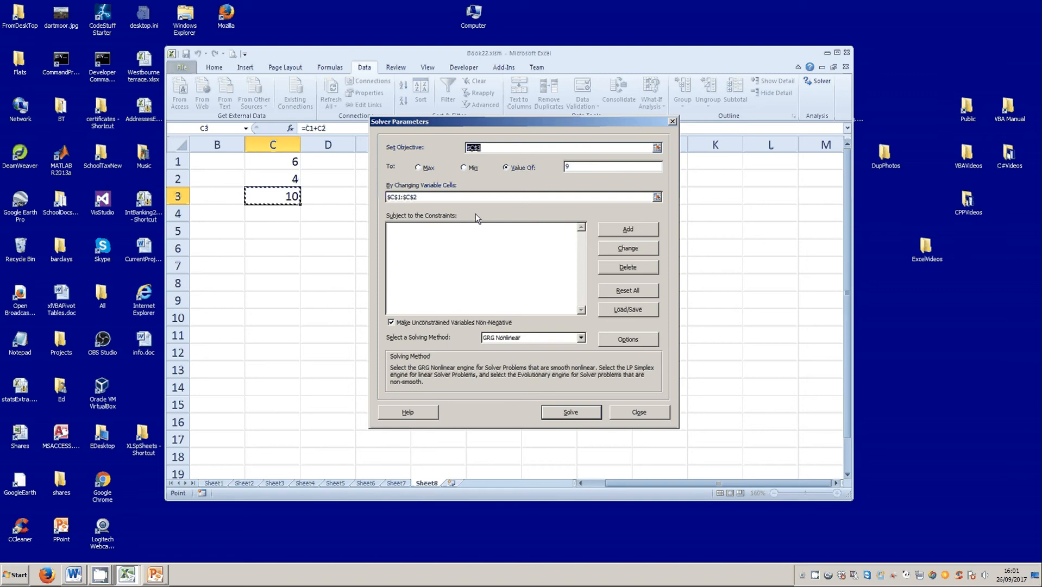
{"action": "left_click", "coordinate": [627, 231]}
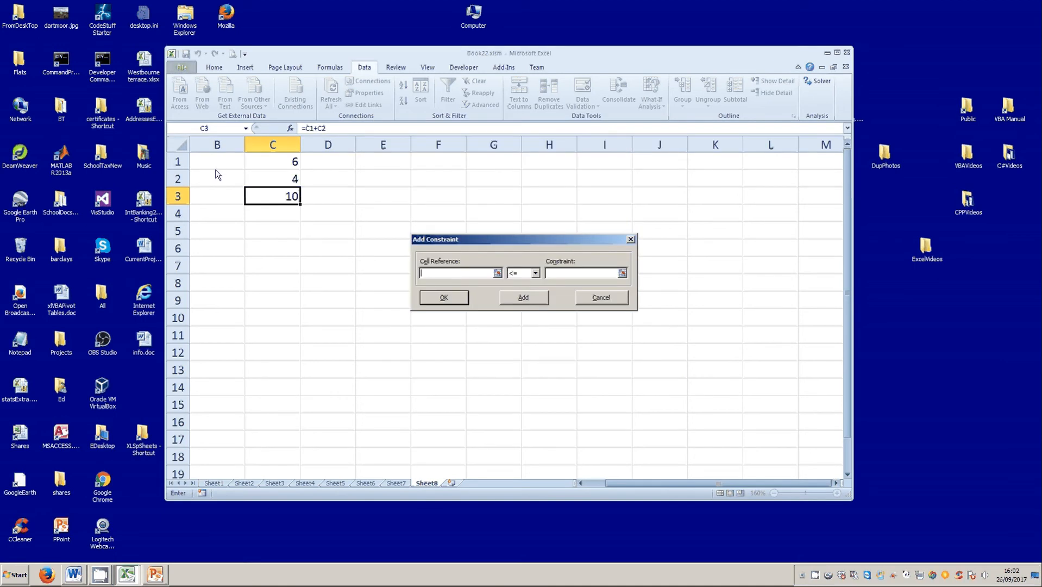
{"action": "left_click", "coordinate": [261, 166]}
{"action": "left_click", "coordinate": [535, 273]}
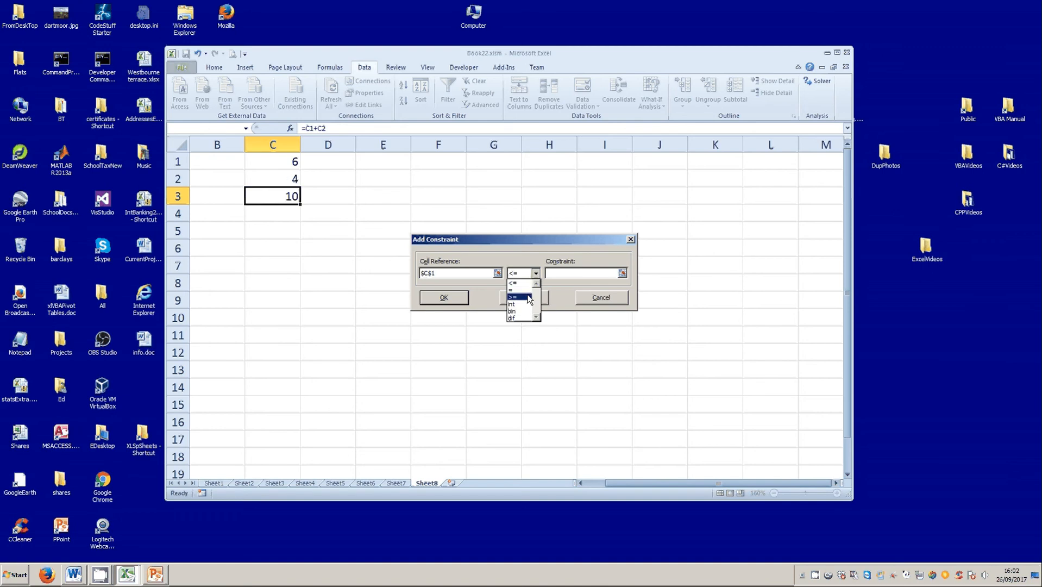
{"action": "left_click", "coordinate": [525, 291]}
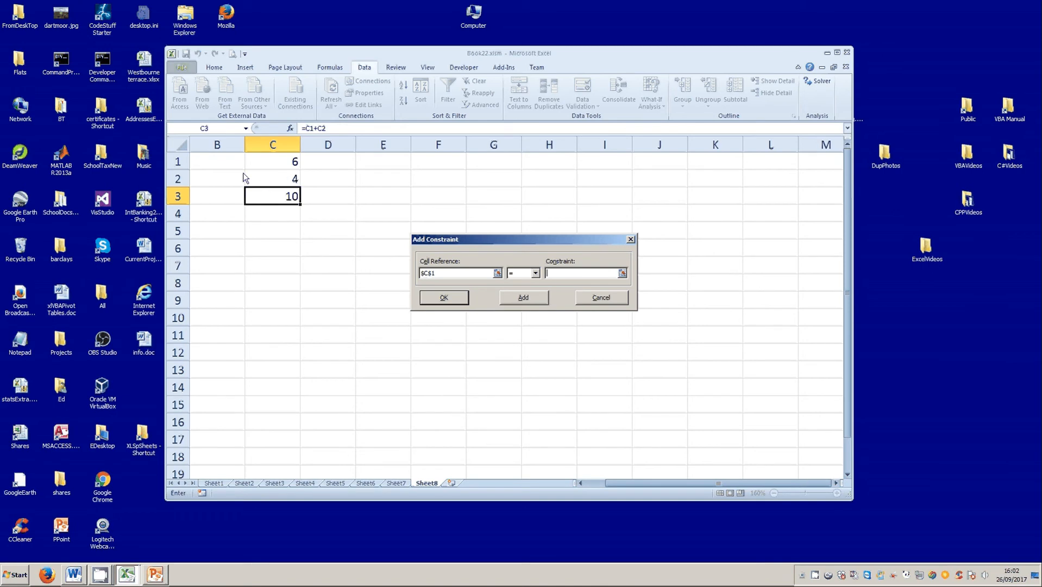
{"action": "left_click", "coordinate": [265, 181]}
{"action": "left_click", "coordinate": [552, 274]}
{"action": "key", "text": "BackSpace"}
{"action": "left_click", "coordinate": [438, 300]}
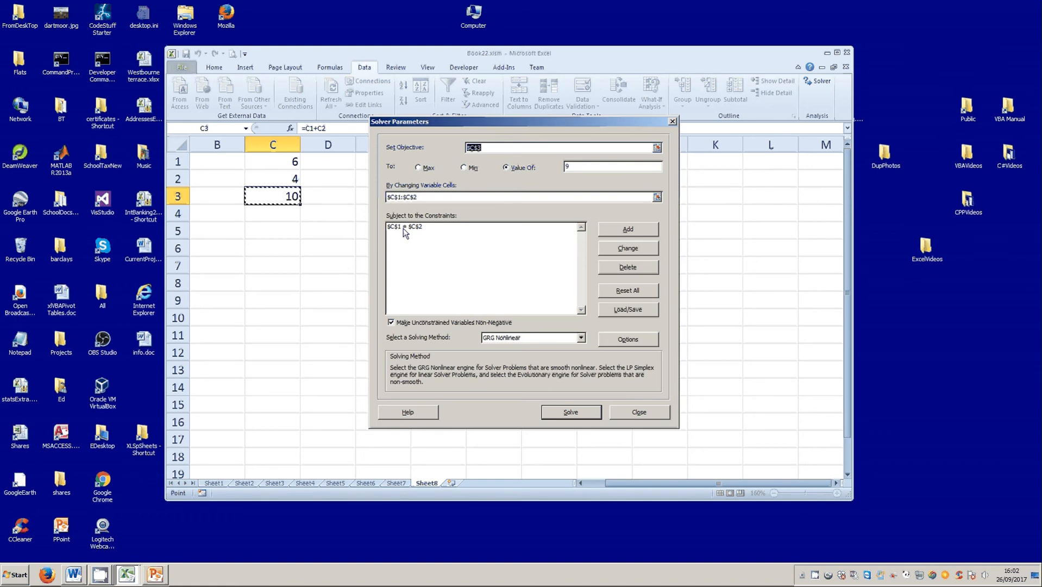
Solve for a C3 value of 9 with the equality constraint and keep the Solver solution
{"action": "left_click", "coordinate": [585, 413]}
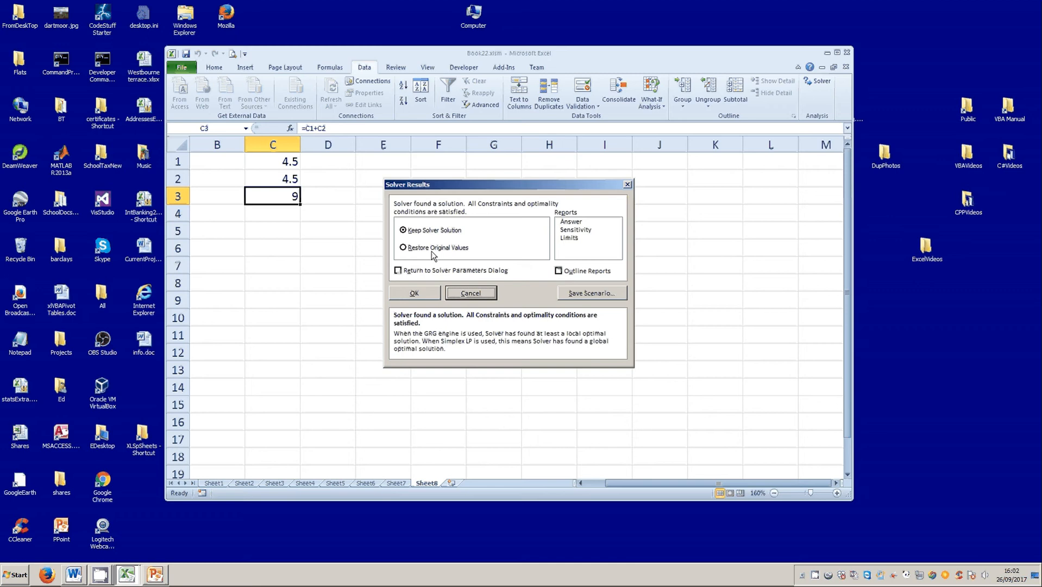
{"action": "left_click", "coordinate": [416, 293]}
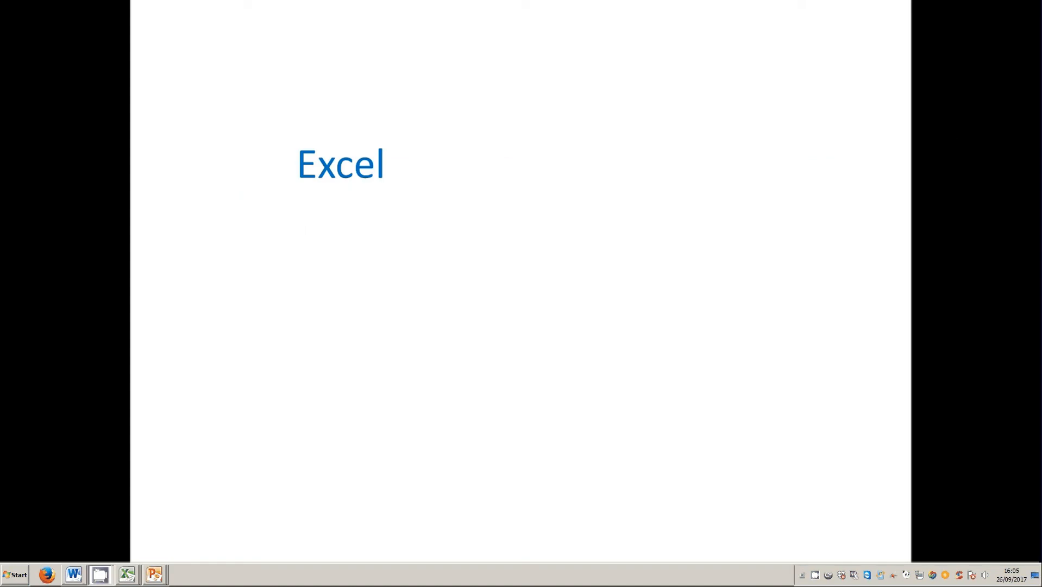
{"action": "left_click", "coordinate": [544, 284]}
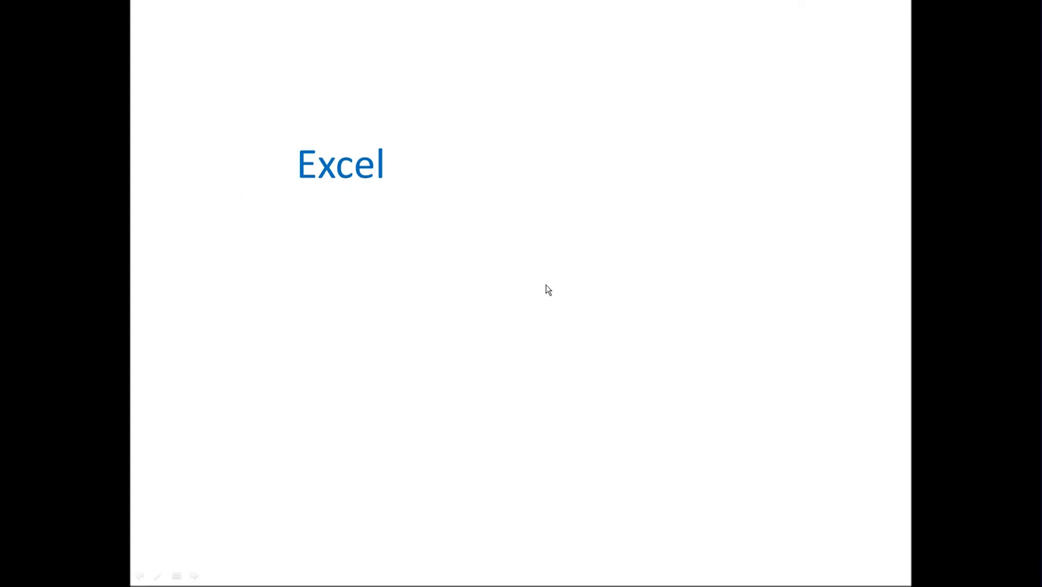
{"action": "left_click", "coordinate": [546, 285]}
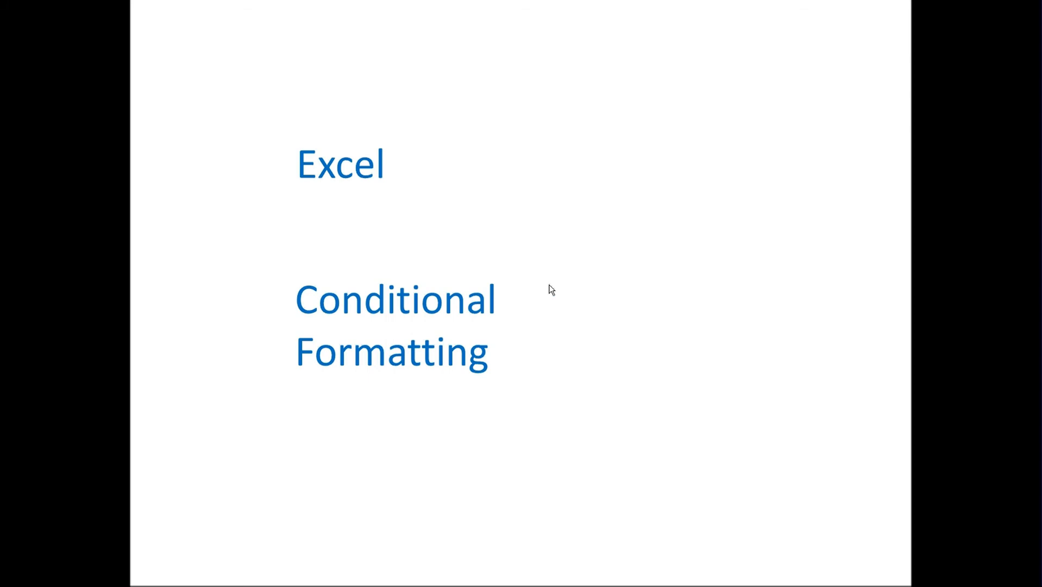
{"action": "left_click", "coordinate": [549, 285]}
{"action": "left_click", "coordinate": [549, 285]}
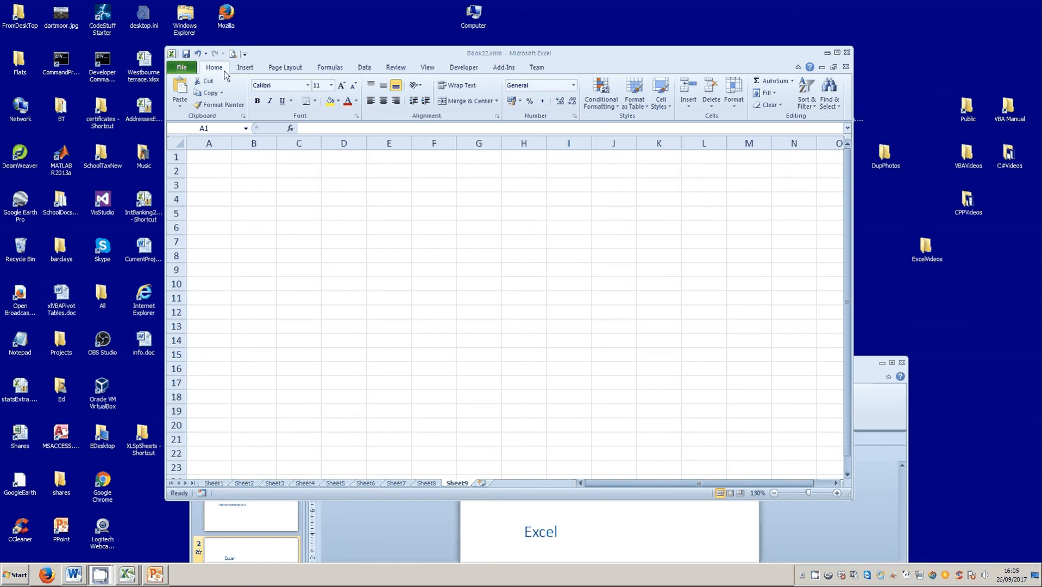
Add a Greater Than conditional formatting rule to cell A1 on Sheet9 for values above 10, using Light Red Fill with Dark Red Text
{"action": "left_click", "coordinate": [606, 107]}
{"action": "left_click", "coordinate": [607, 107]}
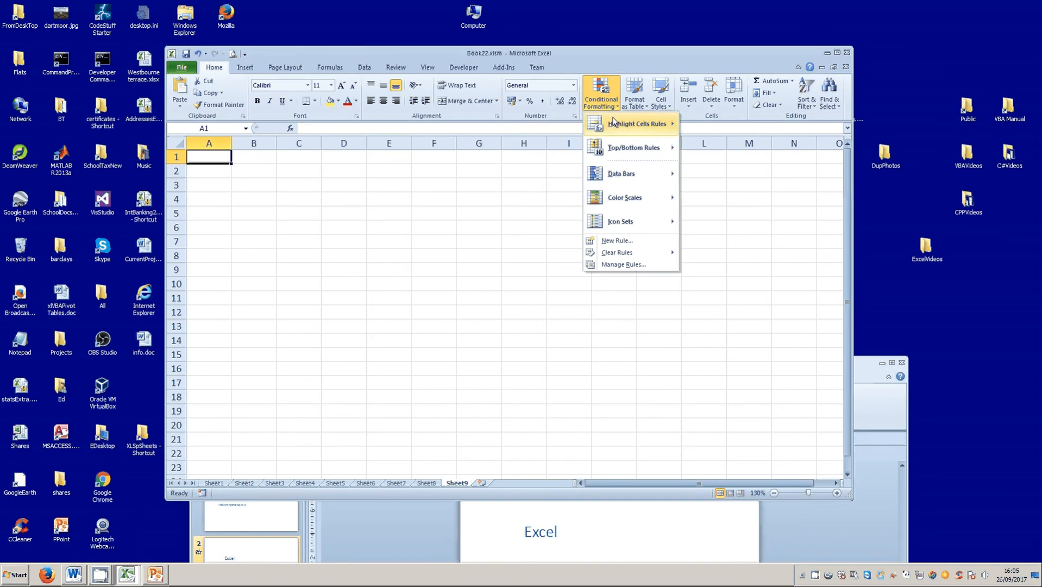
{"action": "mouse_move", "coordinate": [617, 126]}
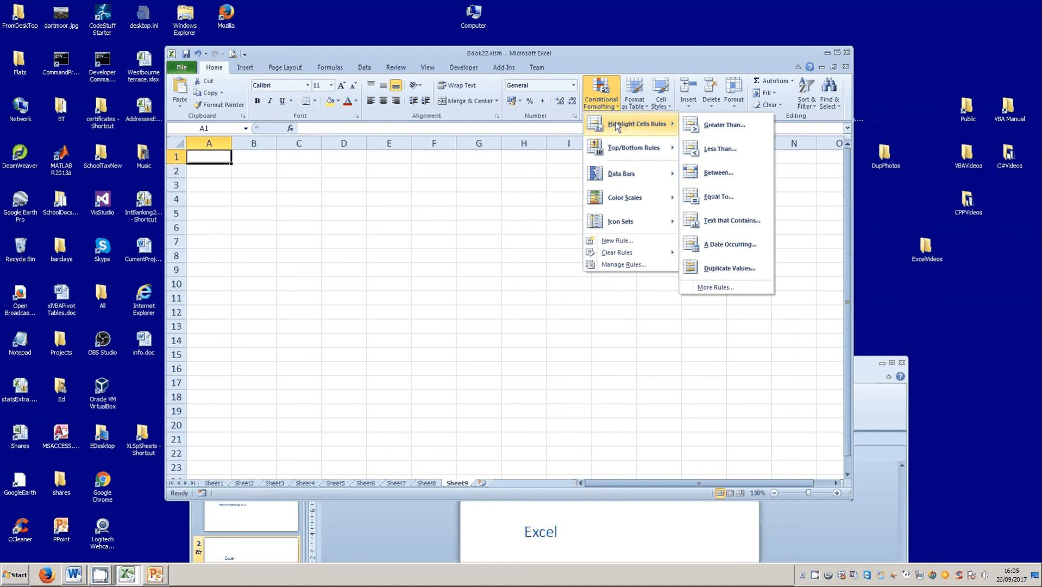
{"action": "left_click", "coordinate": [707, 124]}
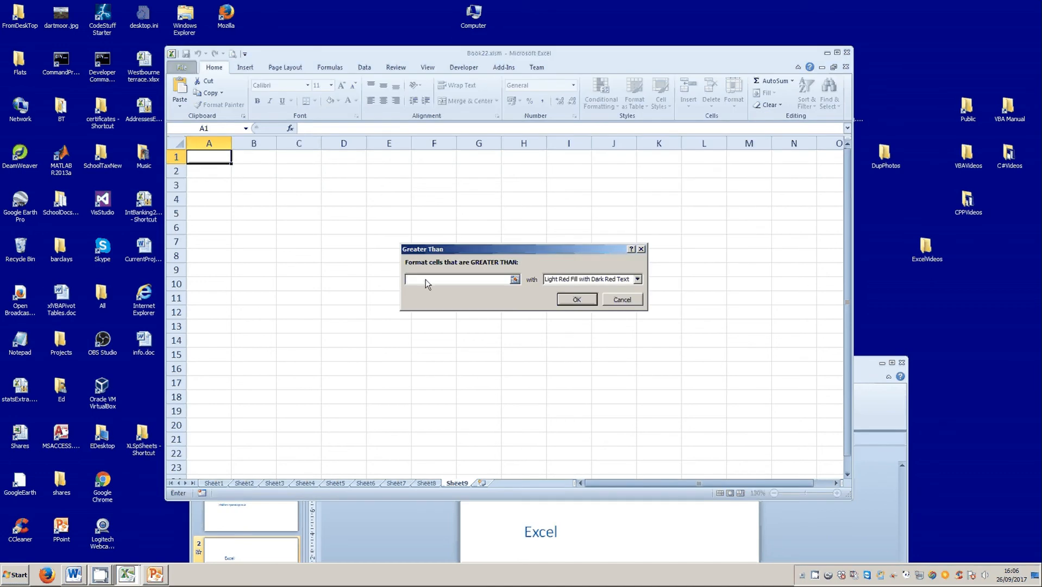
{"action": "type", "text": "10"}
{"action": "left_click", "coordinate": [578, 301]}
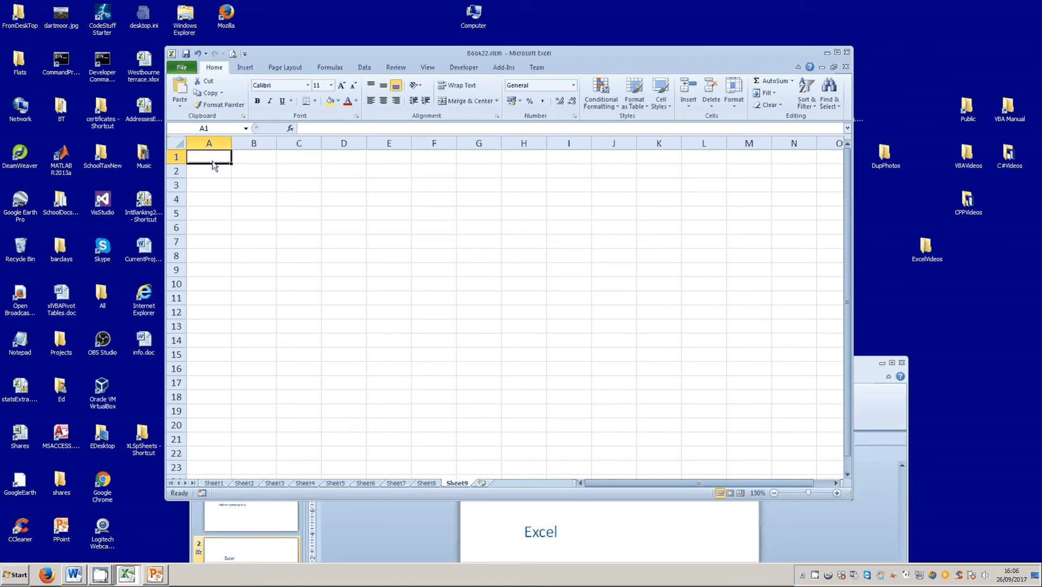
Test the formatting rule by entering 12 in cell A1 and then replacing it with 5
{"action": "type", "text": "12"}
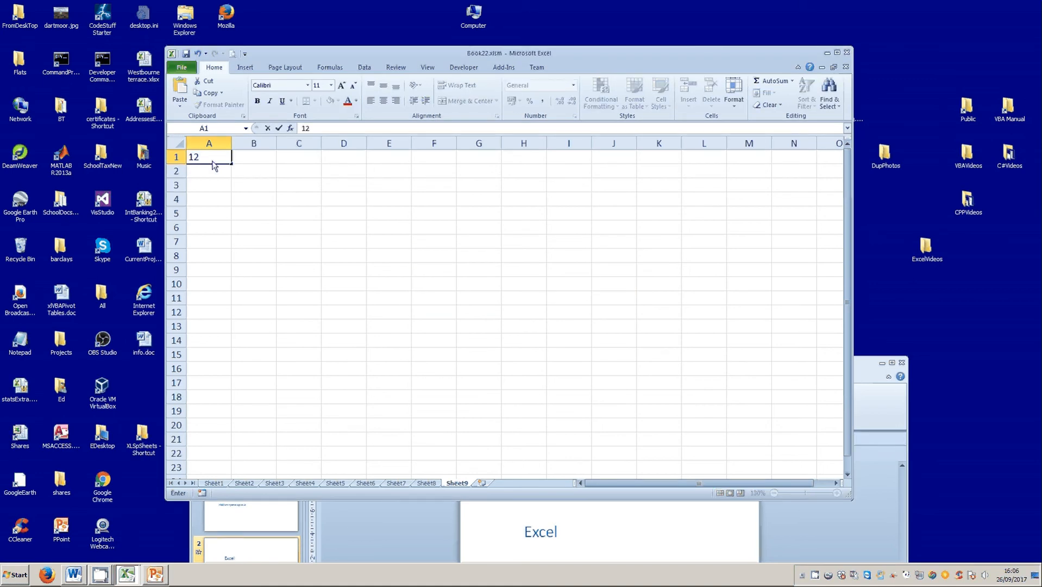
{"action": "key", "text": "Return"}
{"action": "left_click", "coordinate": [225, 161]}
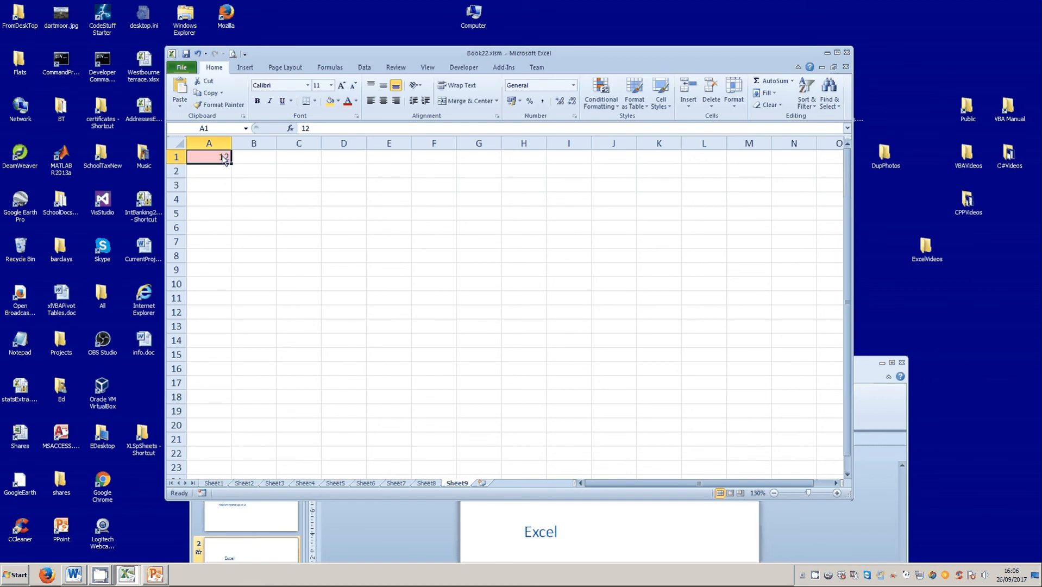
{"action": "type", "text": "5"}
{"action": "key", "text": "Return"}
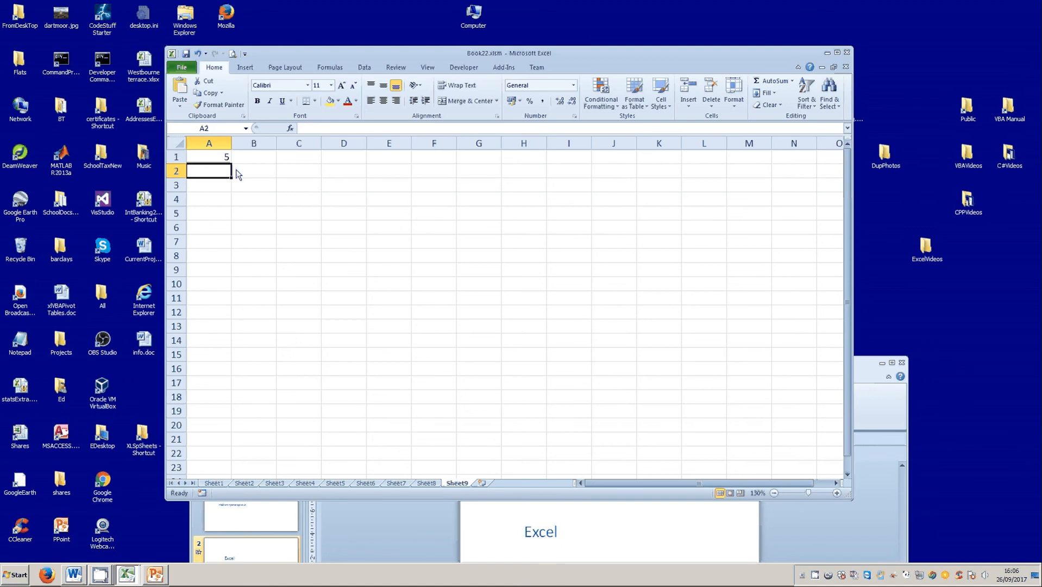
{"action": "left_click", "coordinate": [220, 162]}
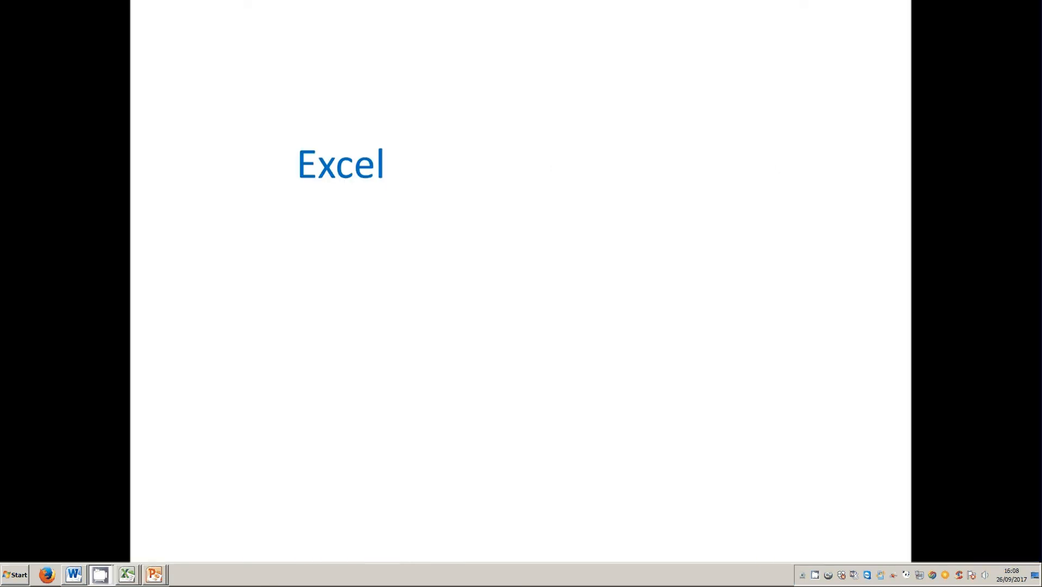
{"action": "left_click", "coordinate": [715, 221]}
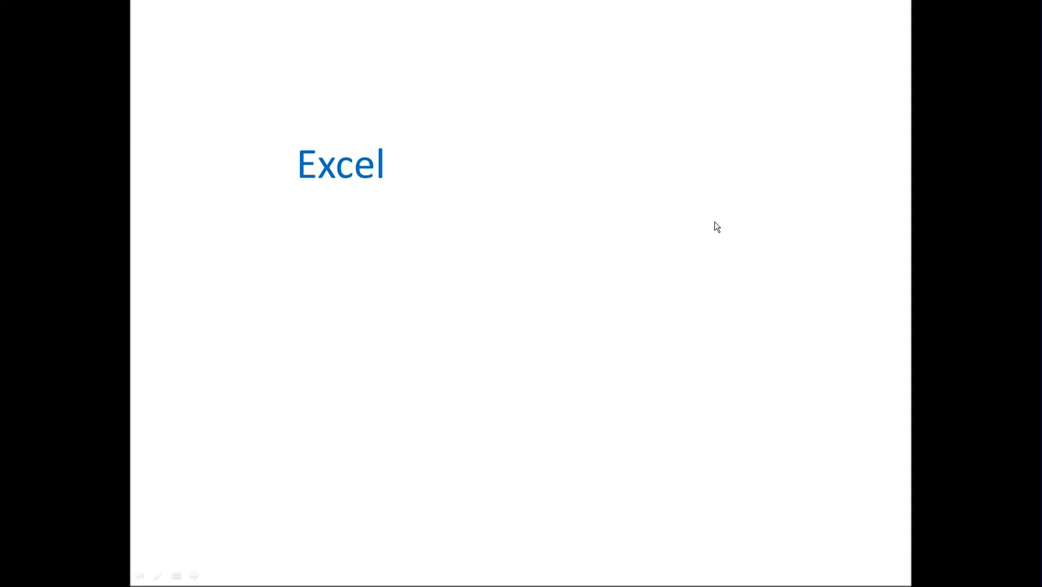
{"action": "left_click", "coordinate": [715, 222]}
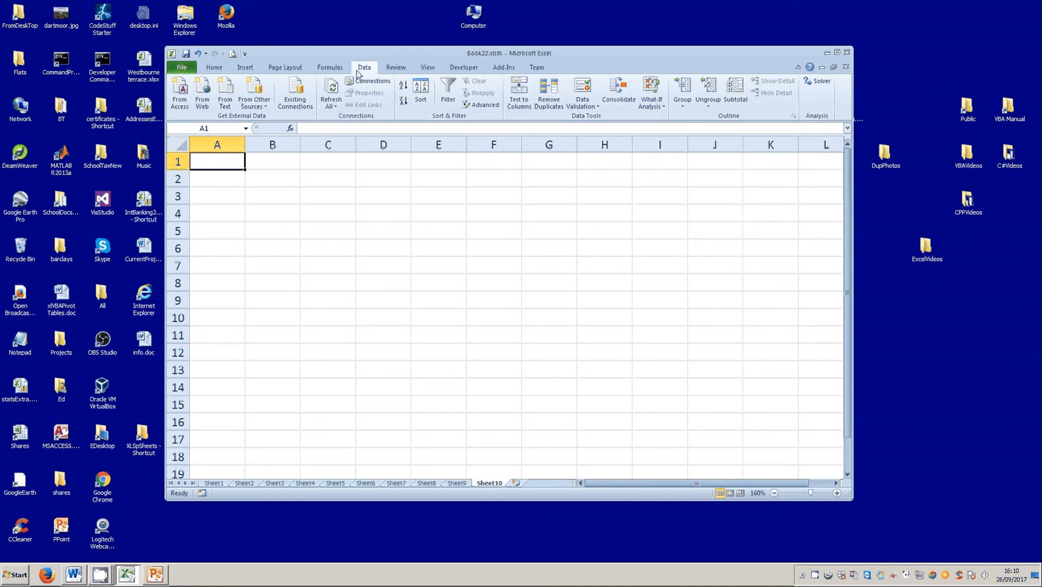
Set data validation for cell A1 on Sheet10 to allow only whole numbers between 1 and 5
{"action": "left_click", "coordinate": [585, 107]}
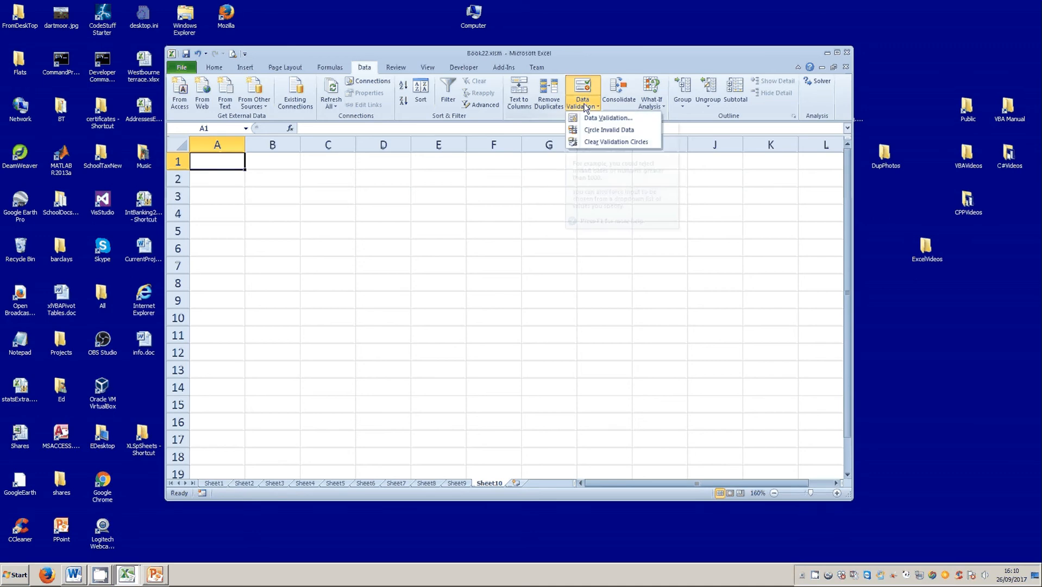
{"action": "left_click", "coordinate": [589, 118]}
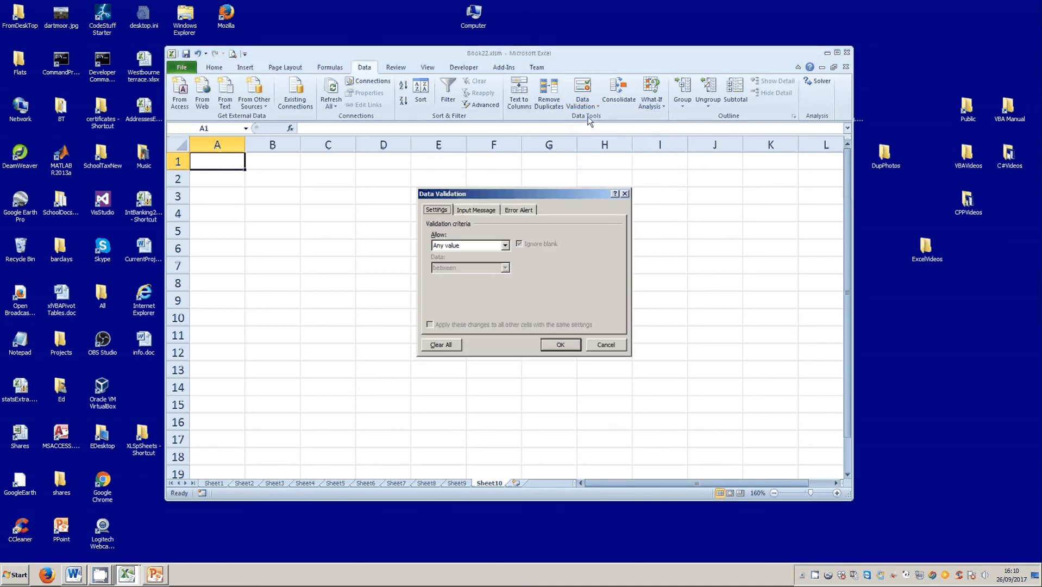
{"action": "left_click", "coordinate": [505, 246]}
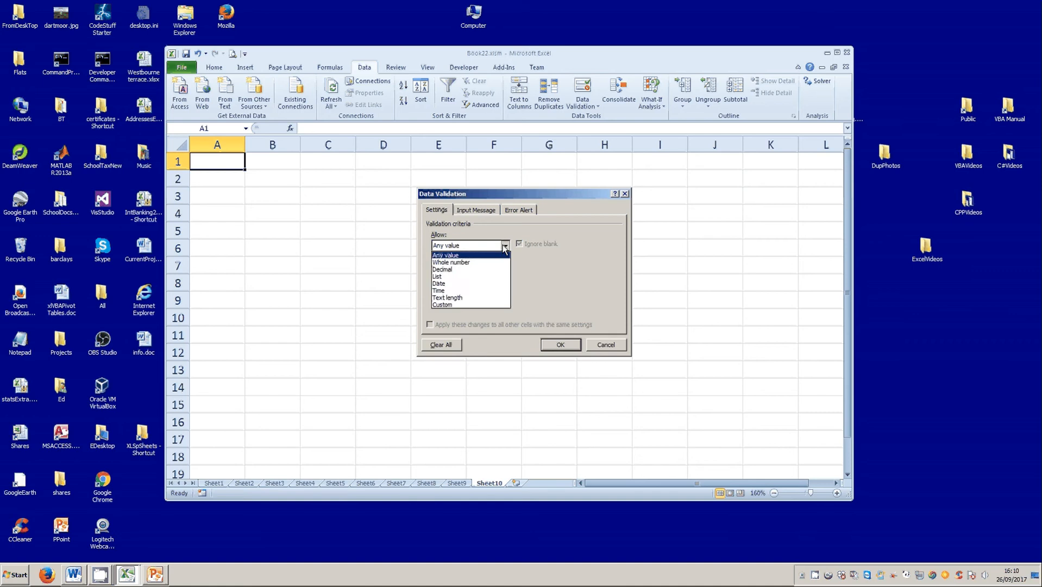
{"action": "left_click", "coordinate": [491, 263]}
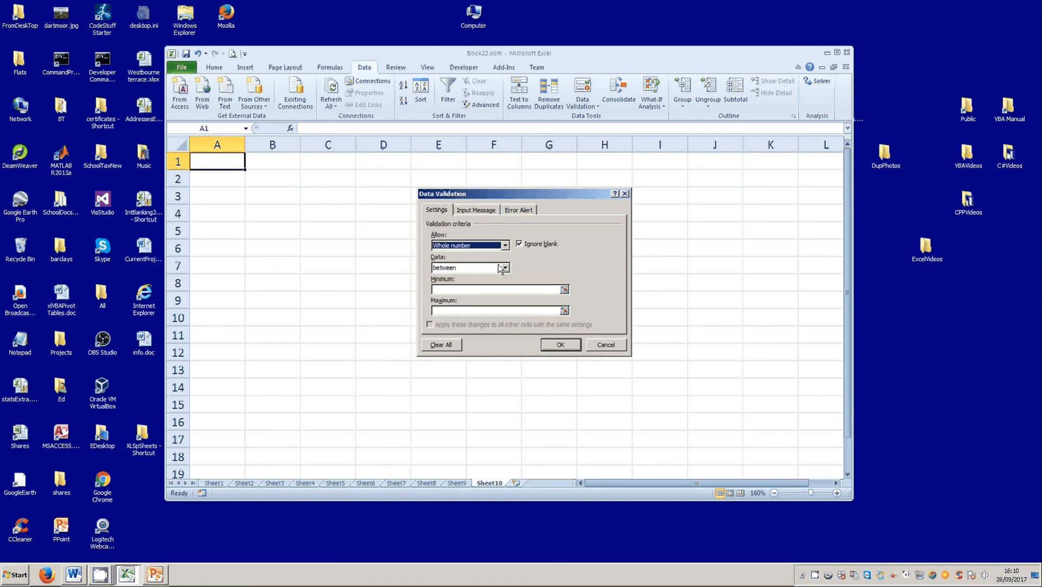
{"action": "left_click", "coordinate": [462, 290]}
{"action": "type", "text": "1"}
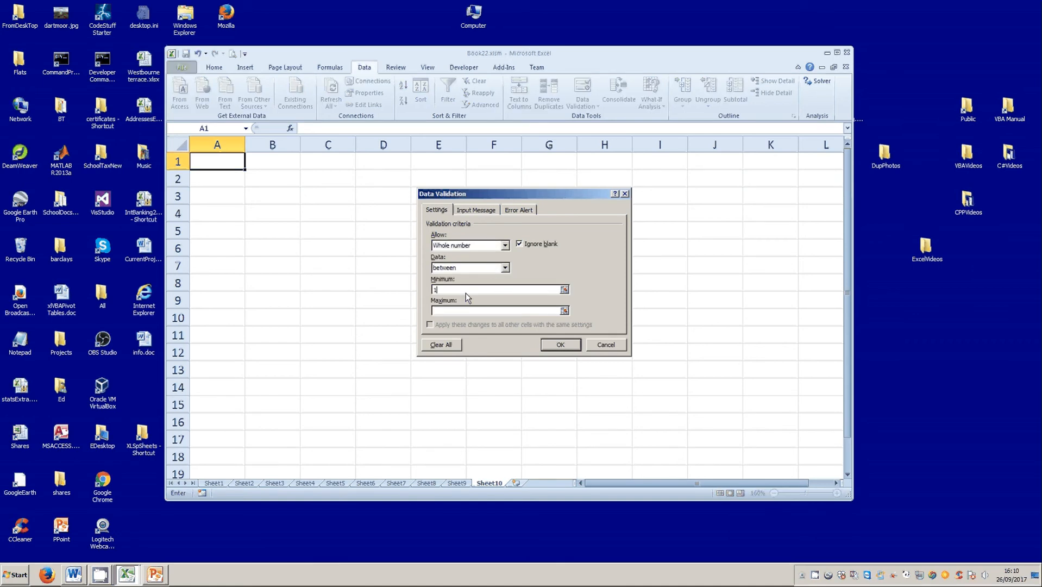
{"action": "left_click", "coordinate": [462, 311]}
{"action": "type", "text": "5"}
{"action": "left_click", "coordinate": [563, 348]}
Give the validation's Stop error alert the error message "wrong" and apply the validation
{"action": "left_click", "coordinate": [513, 210]}
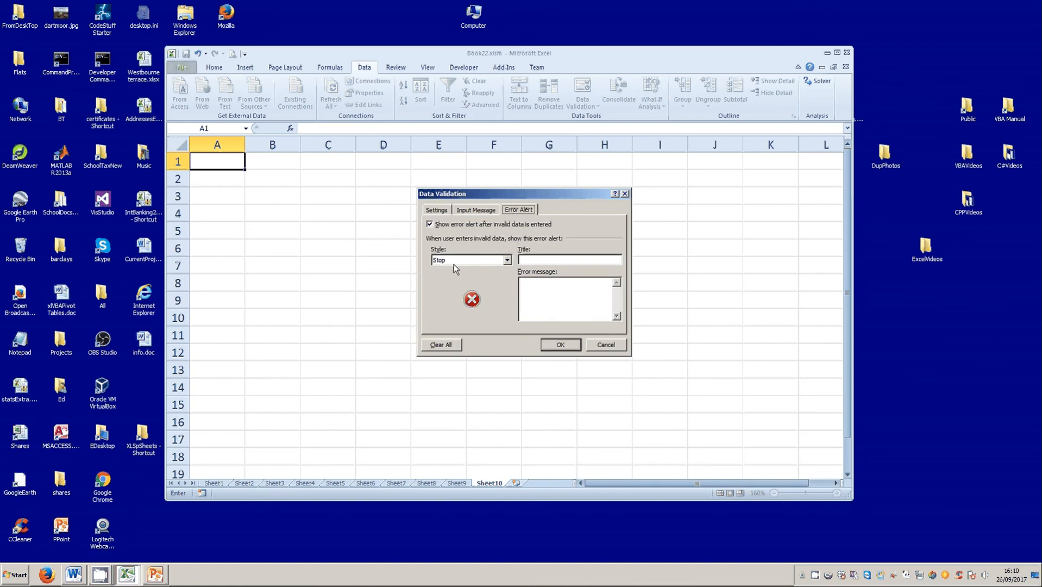
{"action": "left_click", "coordinate": [533, 293]}
{"action": "type", "text": "Wrong"}
{"action": "left_click", "coordinate": [567, 349]}
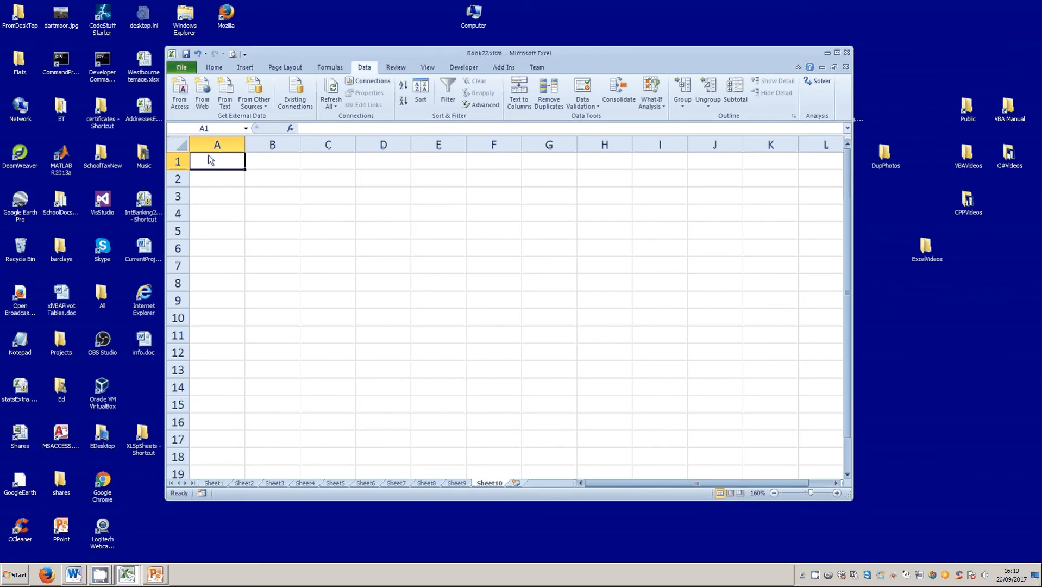
Test the validation on cell A1 by entering 4 and then 6, and cancel the invalid entry
{"action": "type", "text": "4"}
{"action": "key", "text": "Return"}
{"action": "left_click", "coordinate": [227, 169]}
{"action": "type", "text": "6"}
{"action": "key", "text": "Return"}
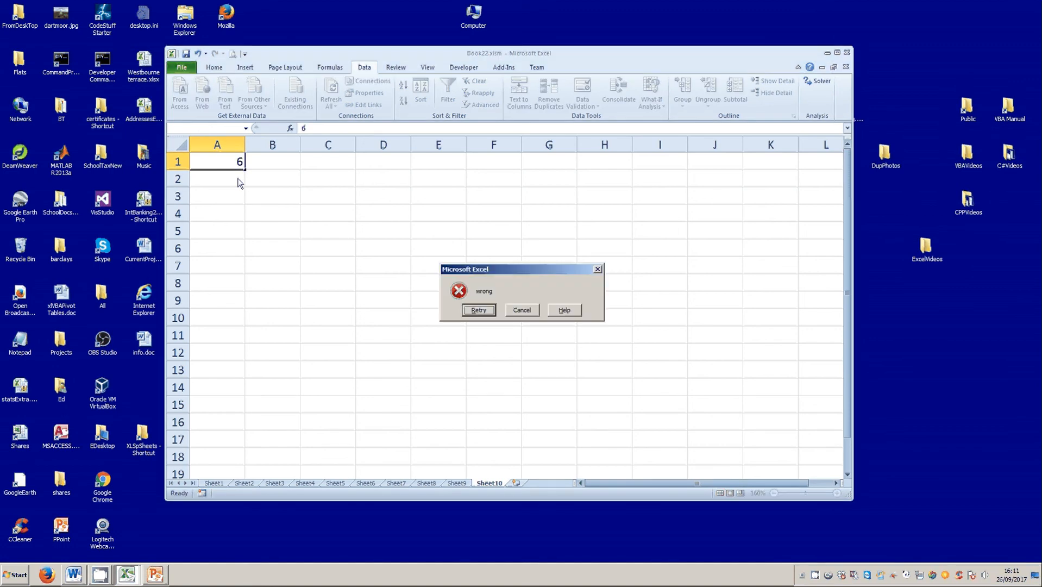
{"action": "left_click_drag", "start_coordinate": [502, 269], "coordinate": [369, 184]}
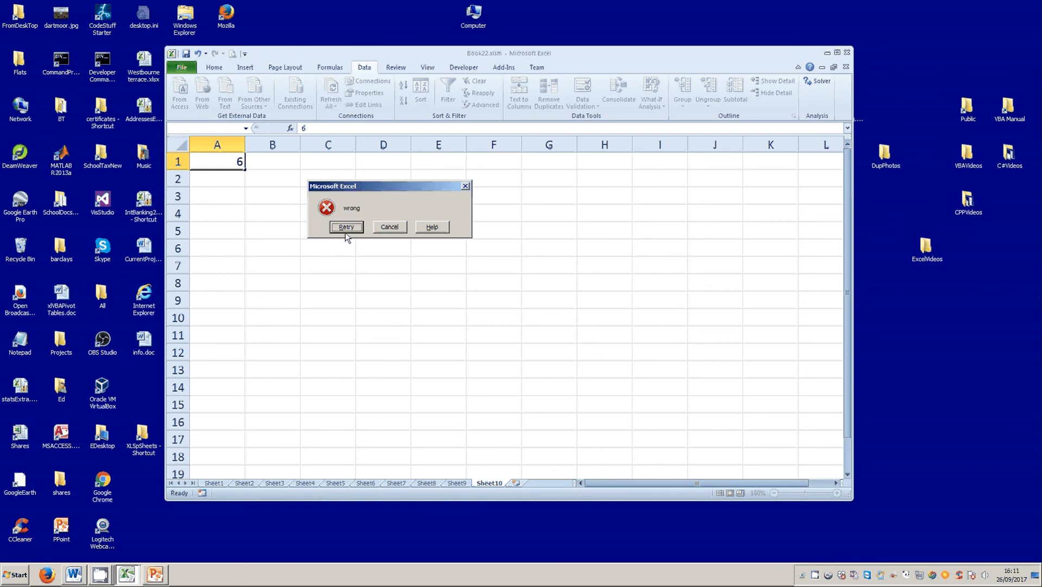
{"action": "left_click", "coordinate": [397, 228]}
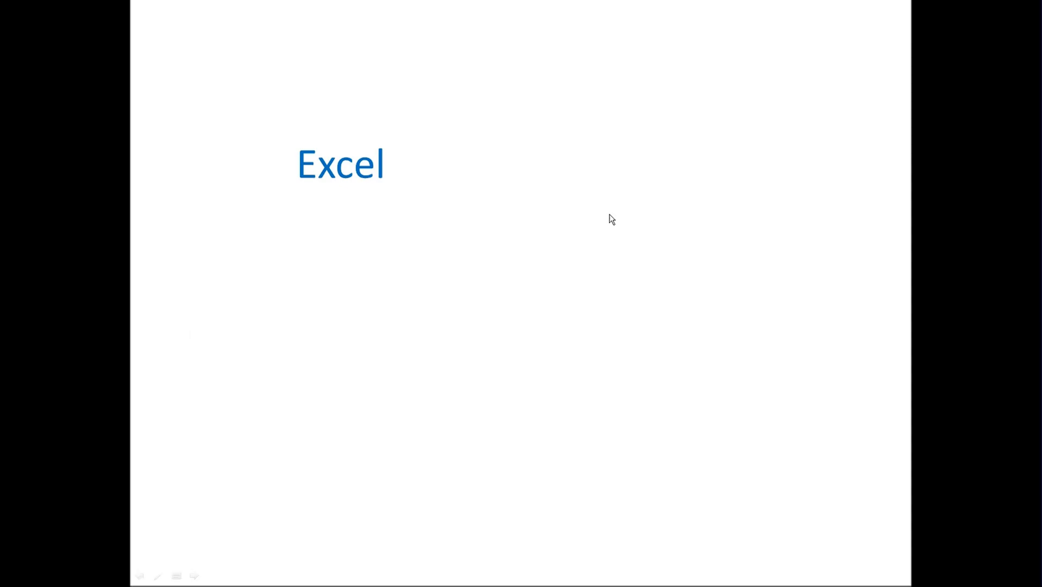
Reveal the Names item in the slide show and exit the presentation
{"action": "left_click", "coordinate": [609, 214]}
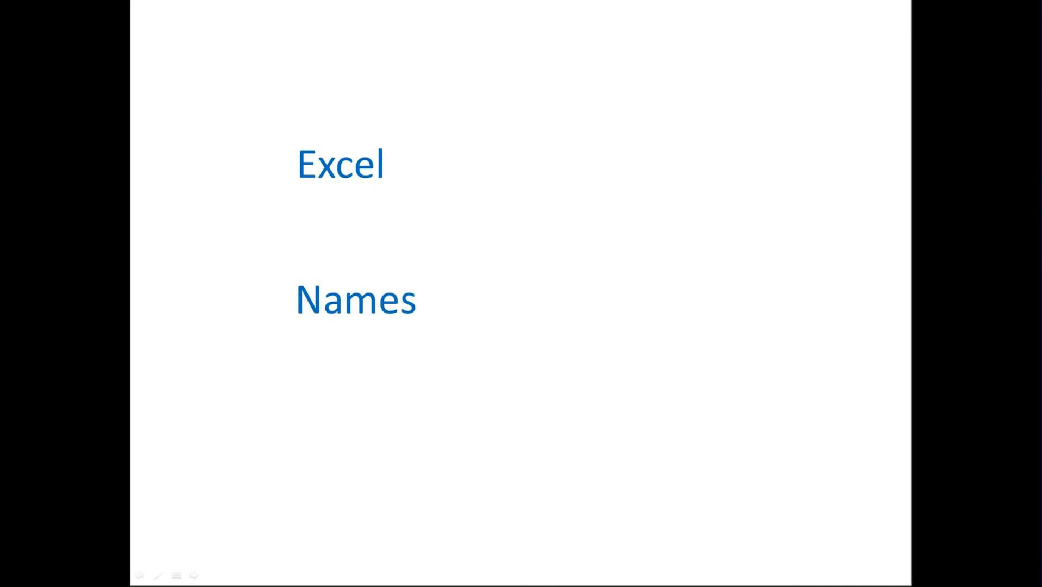
{"action": "key", "text": "Escape"}
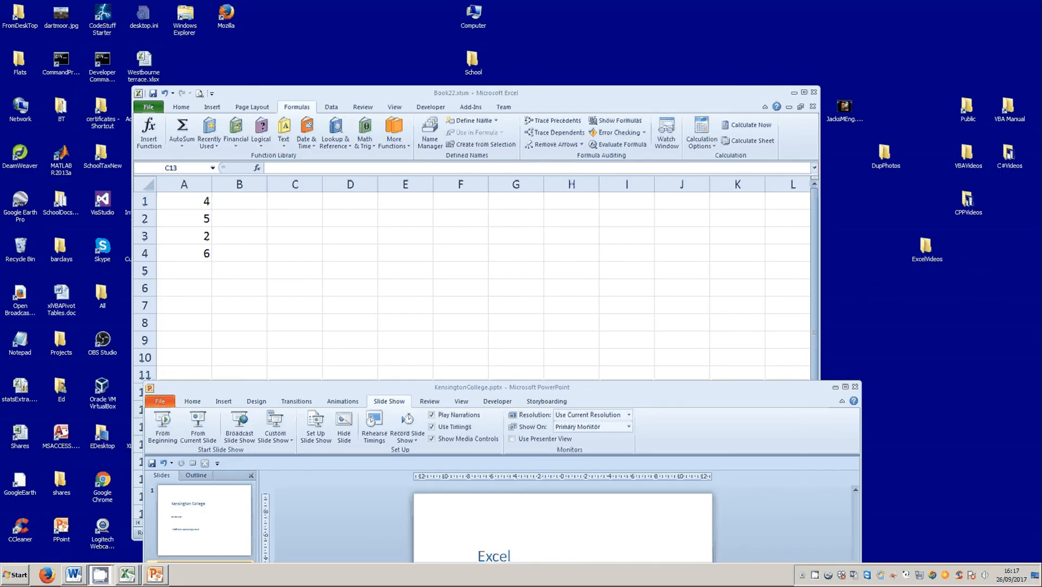
Select the range A1:A4 on Sheet10
{"action": "left_click", "coordinate": [194, 204]}
{"action": "left_click_drag", "start_coordinate": [194, 204], "coordinate": [181, 251]}
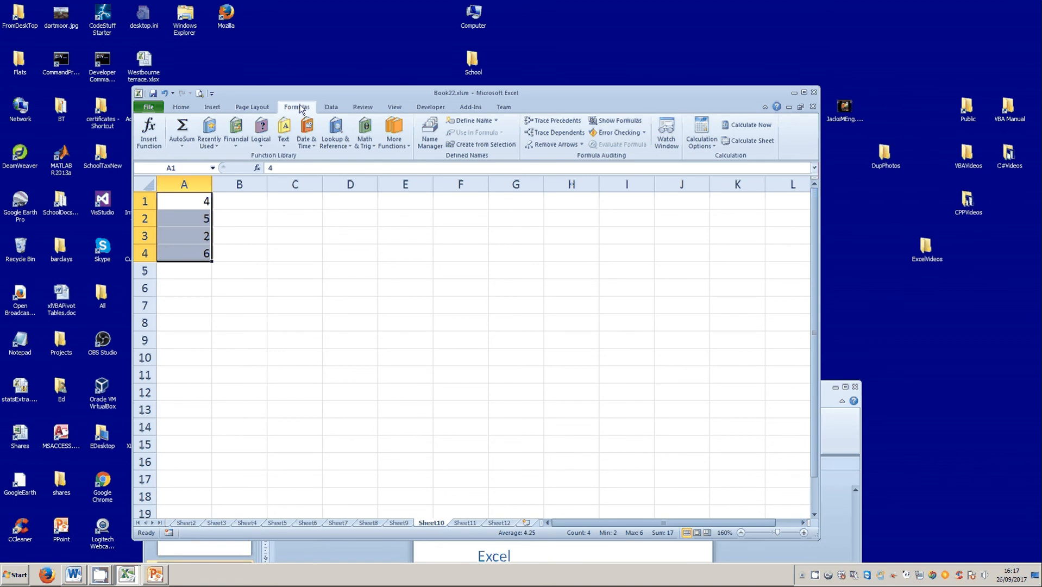
{"action": "left_click", "coordinate": [464, 120]}
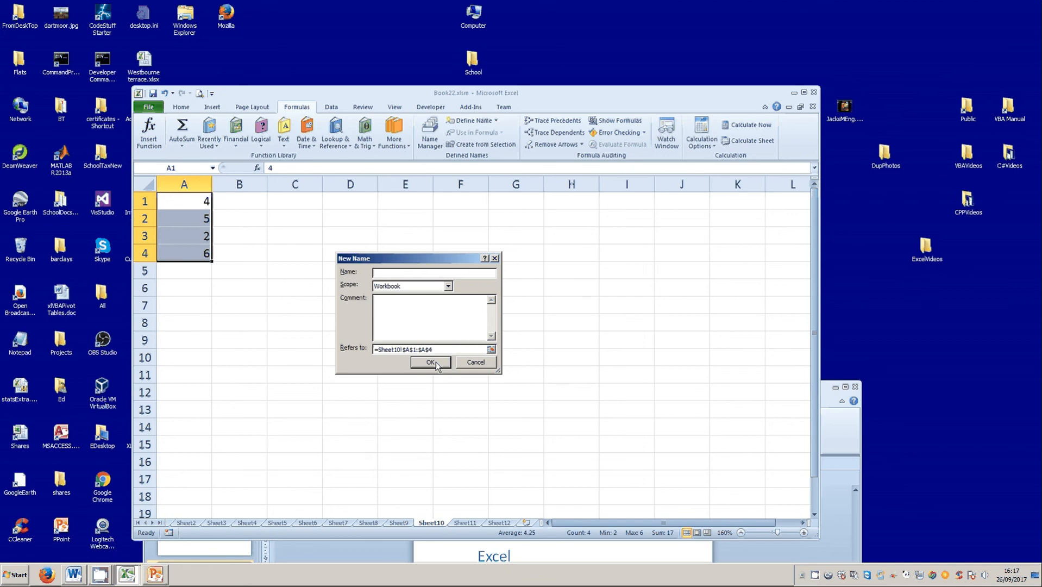
{"action": "left_click", "coordinate": [473, 365]}
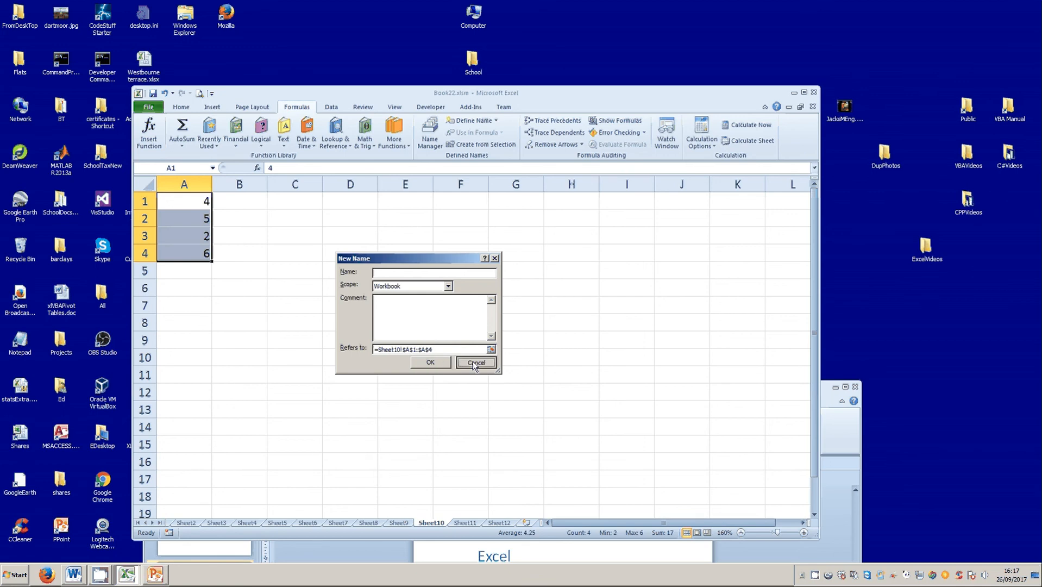
{"action": "left_click", "coordinate": [474, 364]}
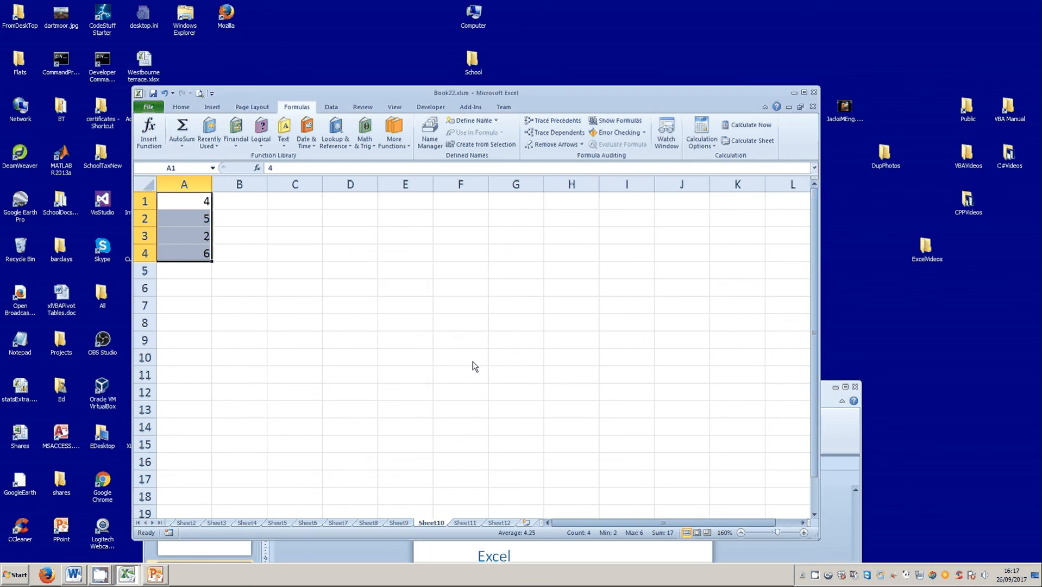
Name the selected range A1:A4 "eds"
{"action": "left_click", "coordinate": [177, 169]}
{"action": "type", "text": "eds"}
{"action": "key", "text": "Return"}
Enter the formula =sum(eds) in cell A6 to total the named range
{"action": "left_click", "coordinate": [185, 288]}
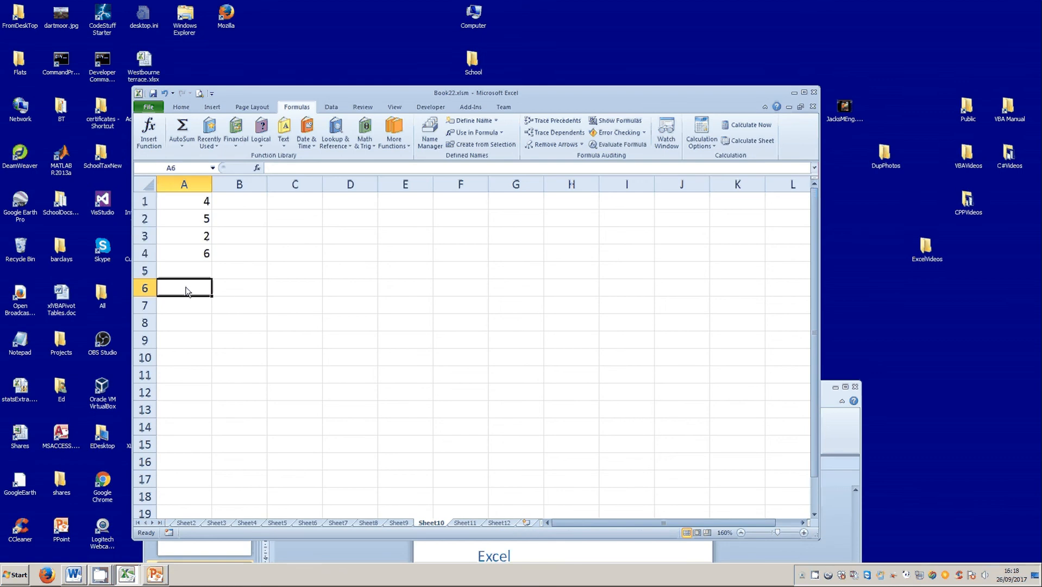
{"action": "type", "text": "="}
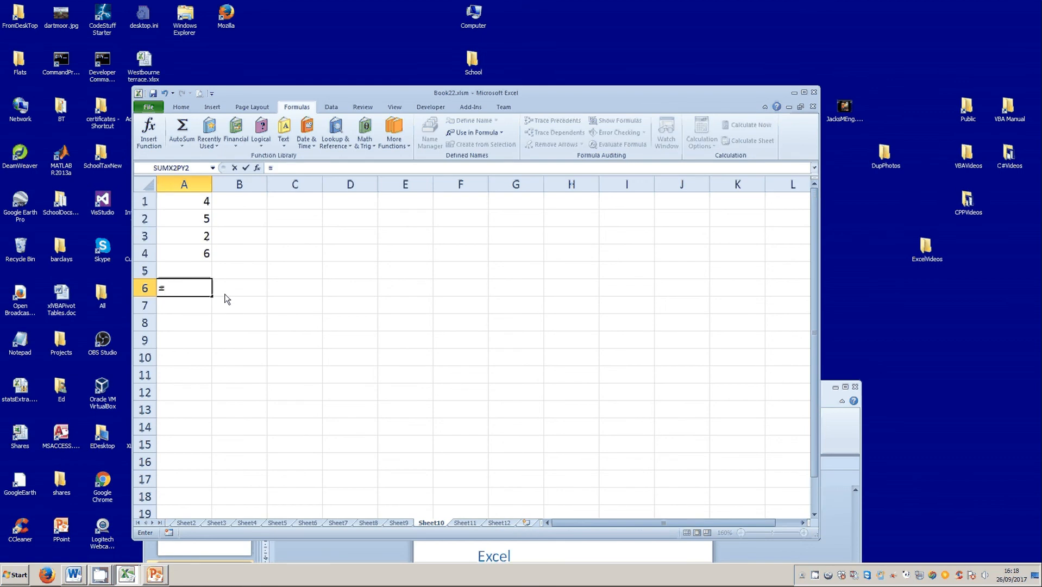
{"action": "type", "text": "su"}
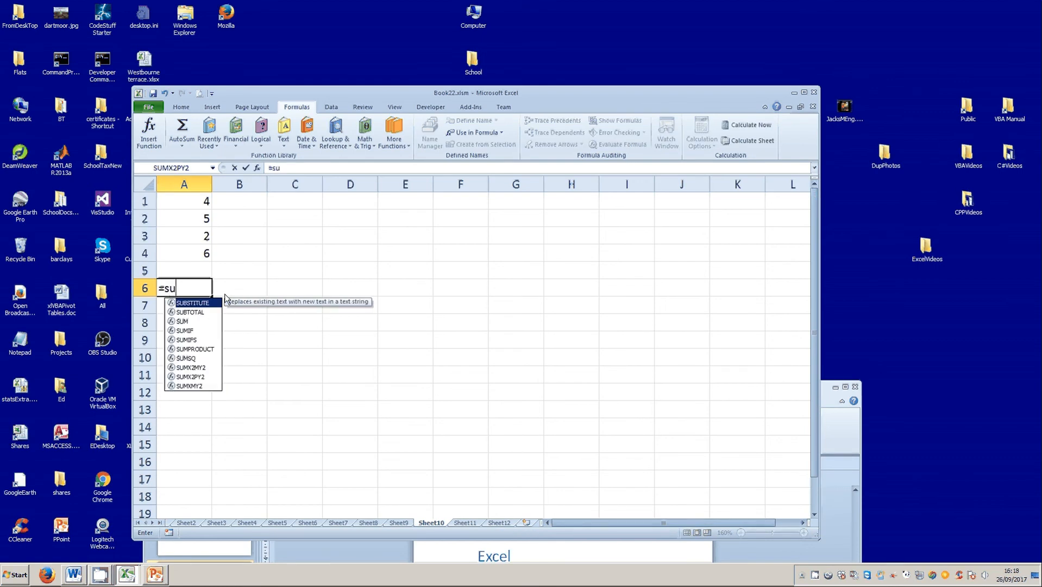
{"action": "type", "text": "m(eds)"}
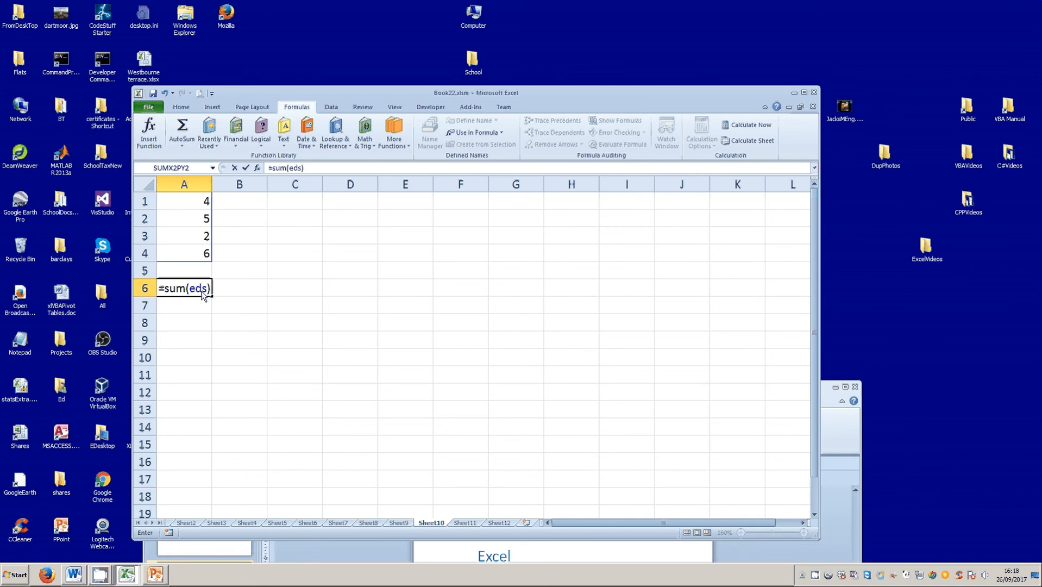
{"action": "left_click", "coordinate": [247, 168]}
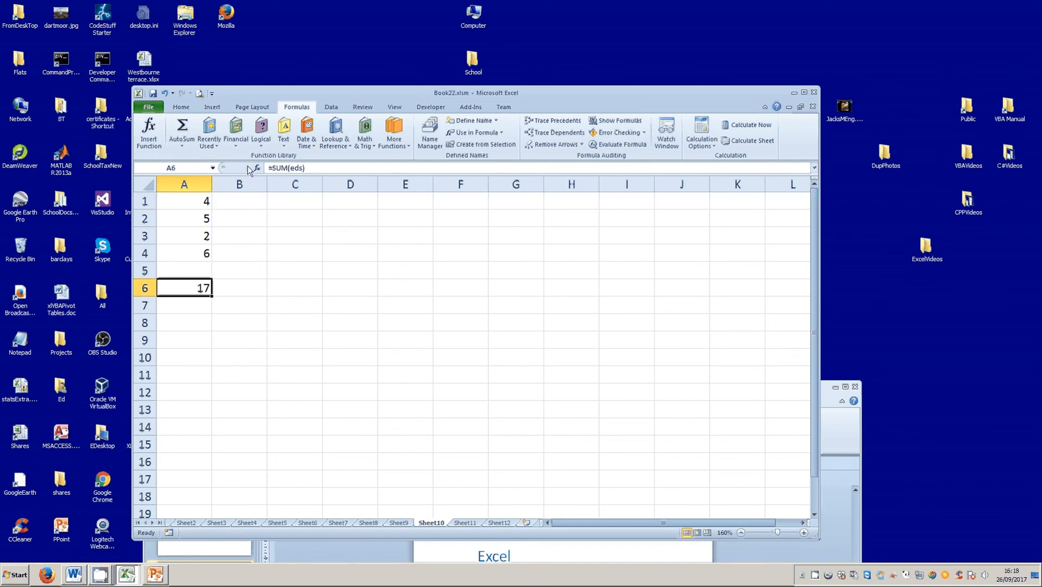
Check the definition of the name eds in the Name Manager and close it
{"action": "left_click", "coordinate": [429, 136]}
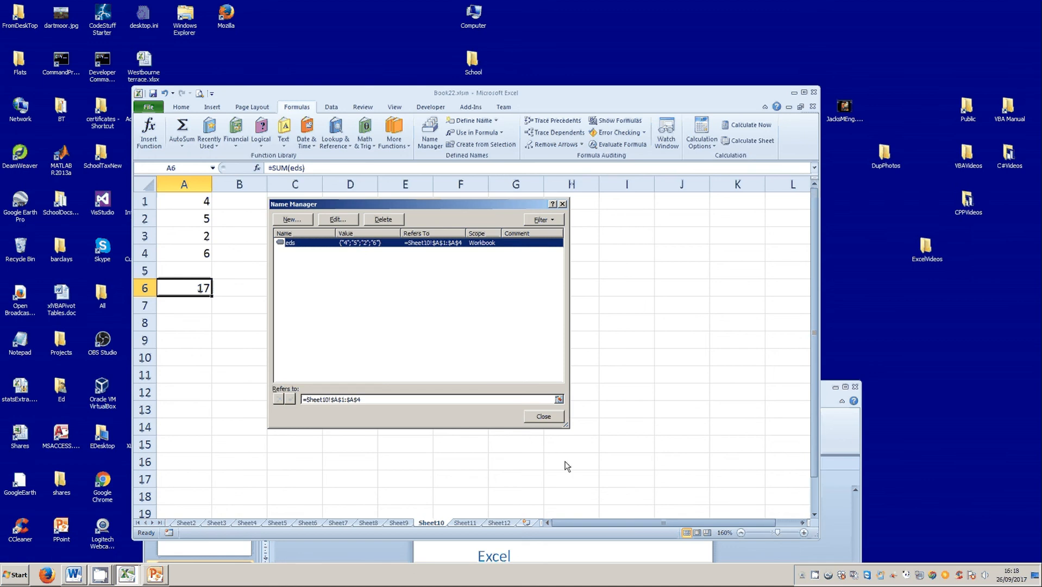
{"action": "left_click", "coordinate": [550, 422]}
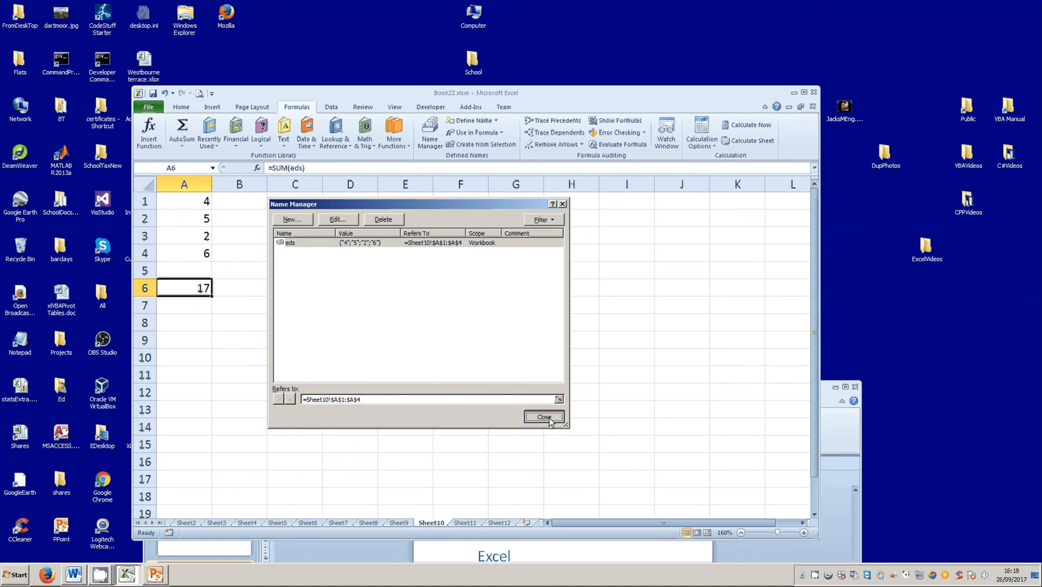
{"action": "left_click", "coordinate": [544, 416]}
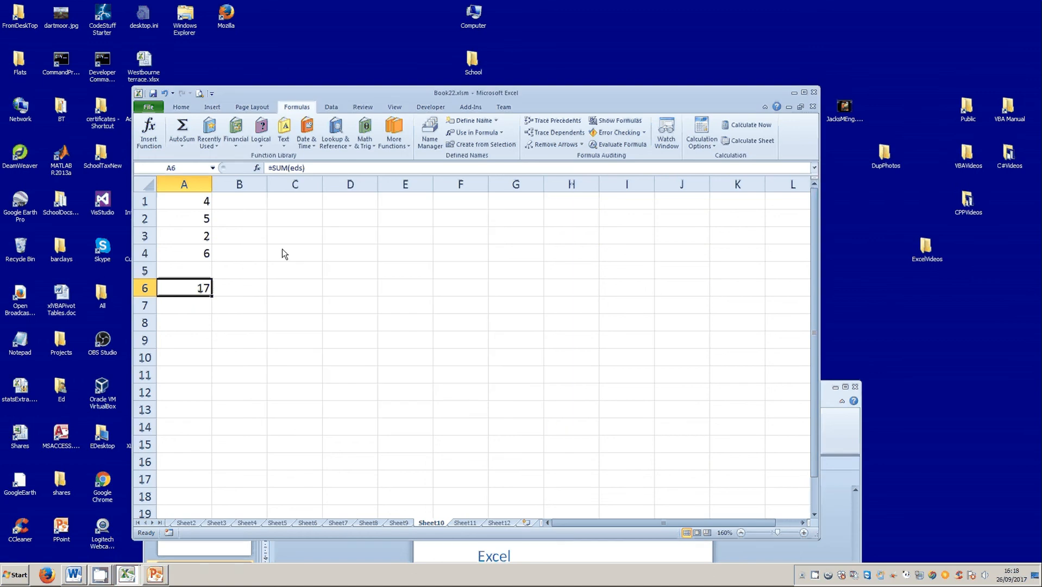
Enter 4 in cell C1 and name that cell "x"
{"action": "left_click", "coordinate": [306, 204]}
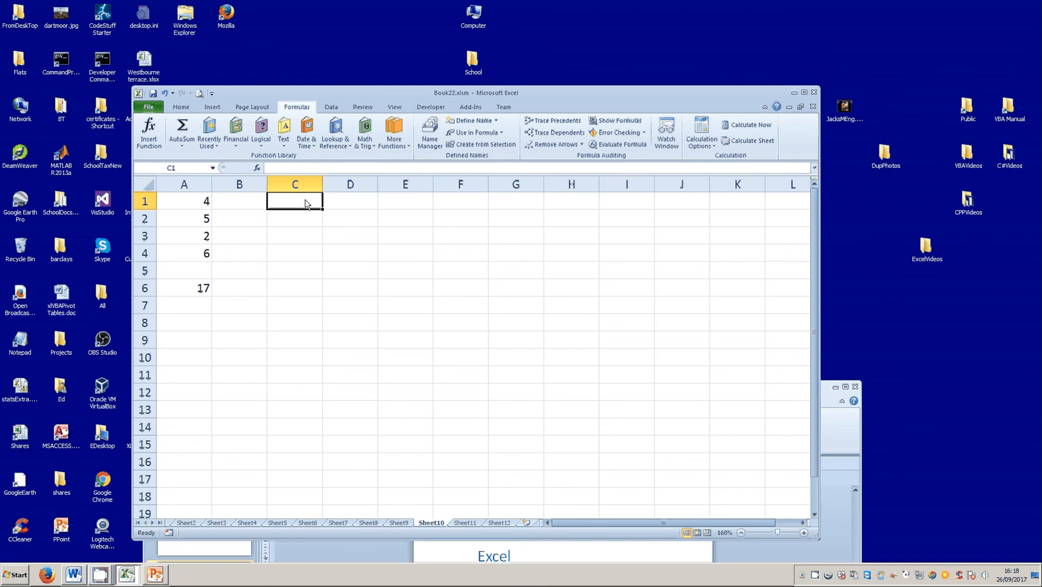
{"action": "type", "text": "4"}
{"action": "key", "text": "Return"}
{"action": "left_click", "coordinate": [302, 204]}
{"action": "left_click", "coordinate": [176, 169]}
{"action": "type", "text": "x"}
{"action": "key", "text": "Return"}
Enter the formula =2*x in cell D1, using the named cell
{"action": "left_click", "coordinate": [363, 202]}
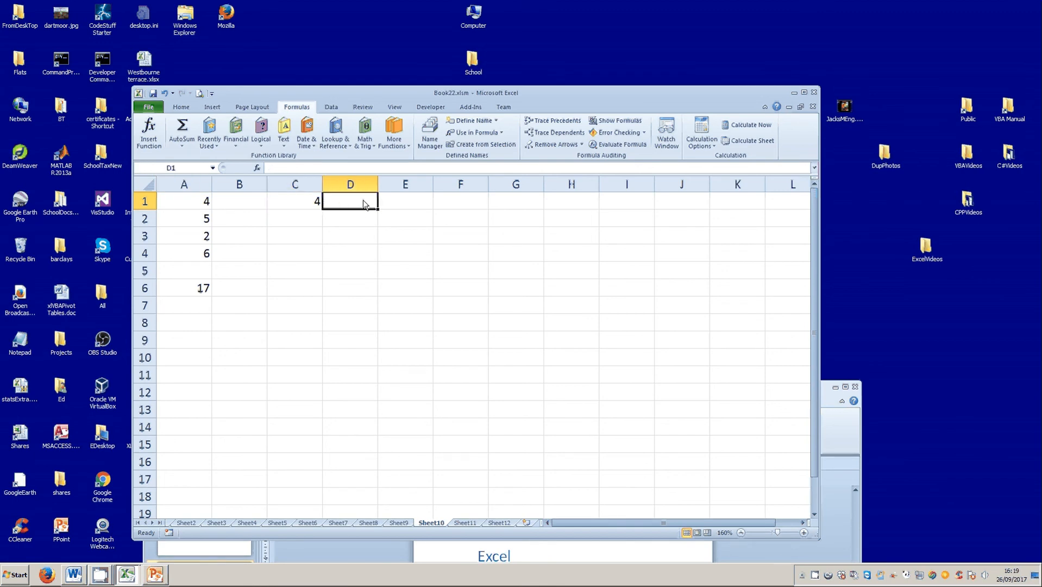
{"action": "type", "text": "=2"}
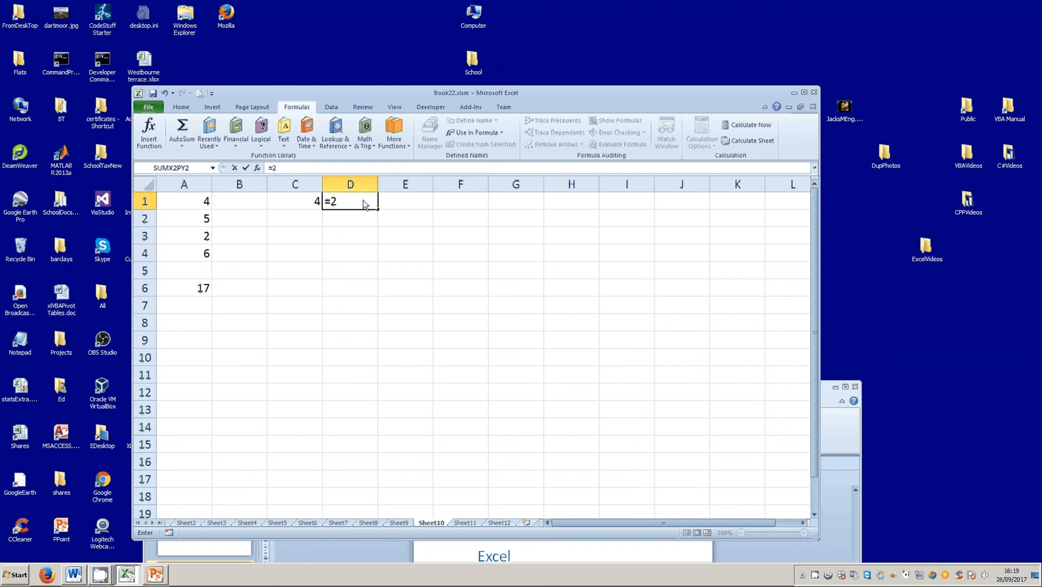
{"action": "type", "text": "*x"}
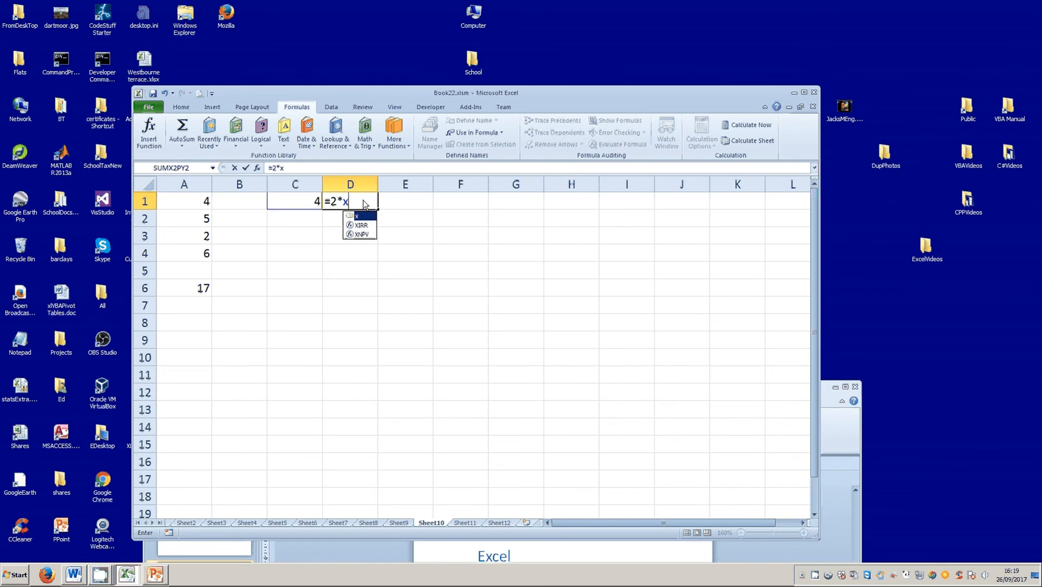
{"action": "key", "text": "Return"}
Display the formulas on the sheet to inspect the one in D1, and switch back to showing values
{"action": "left_click", "coordinate": [357, 204]}
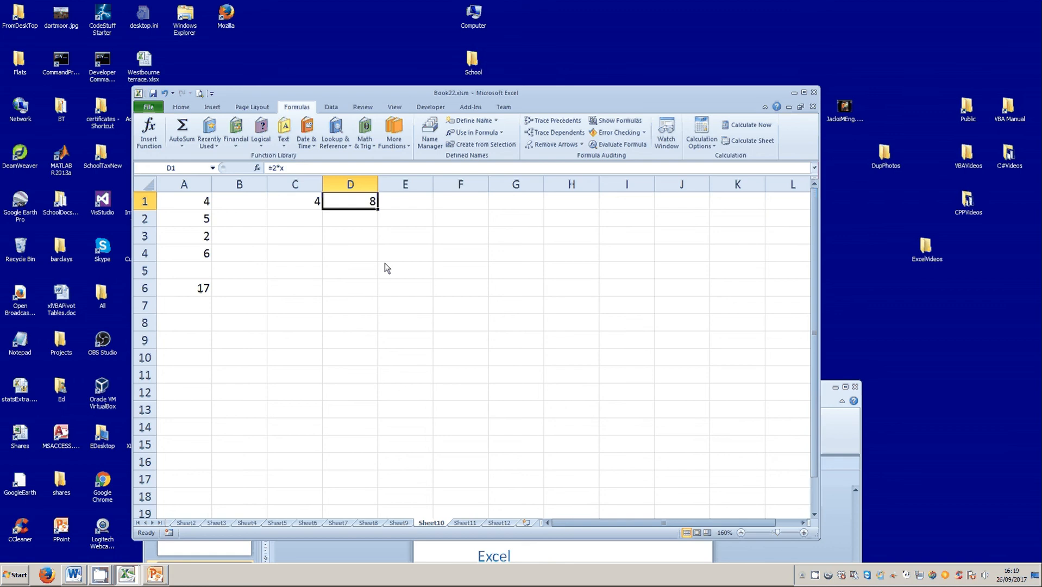
{"action": "key", "text": "ctrl+grave"}
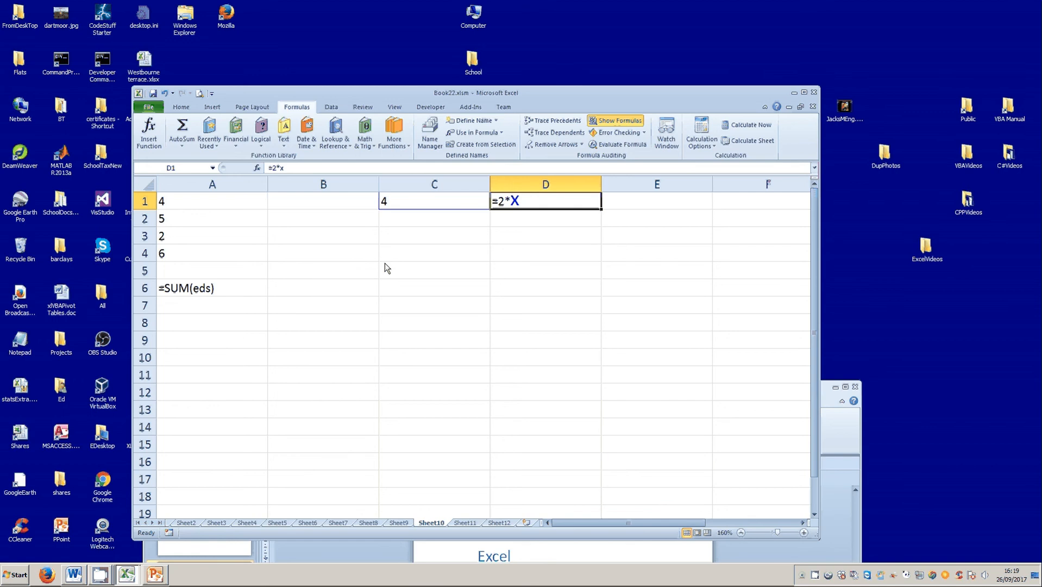
{"action": "key", "text": "ctrl+grave"}
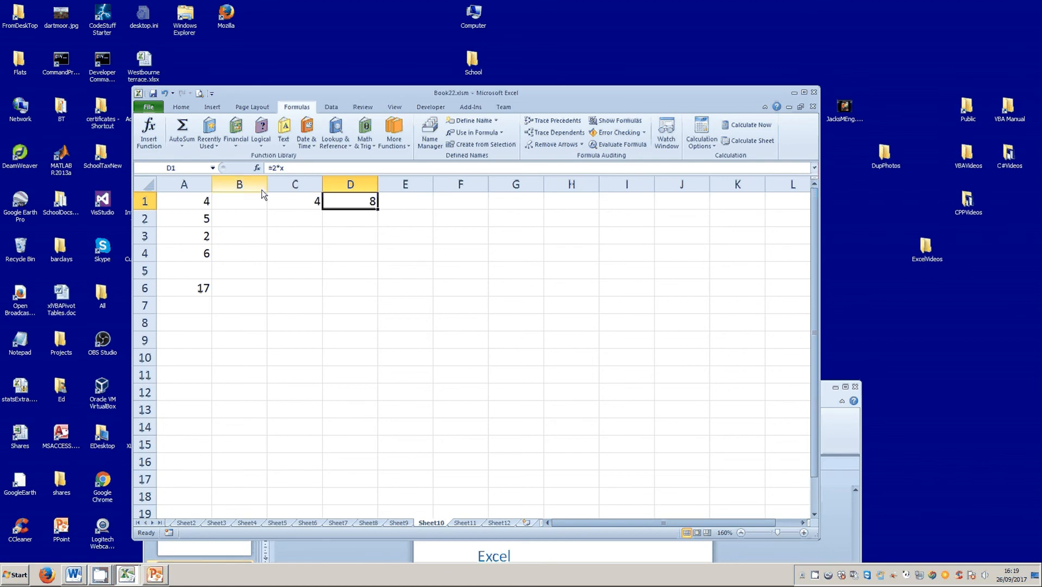
Try to name cell F1 "r", and reselect F1
{"action": "left_click", "coordinate": [454, 209]}
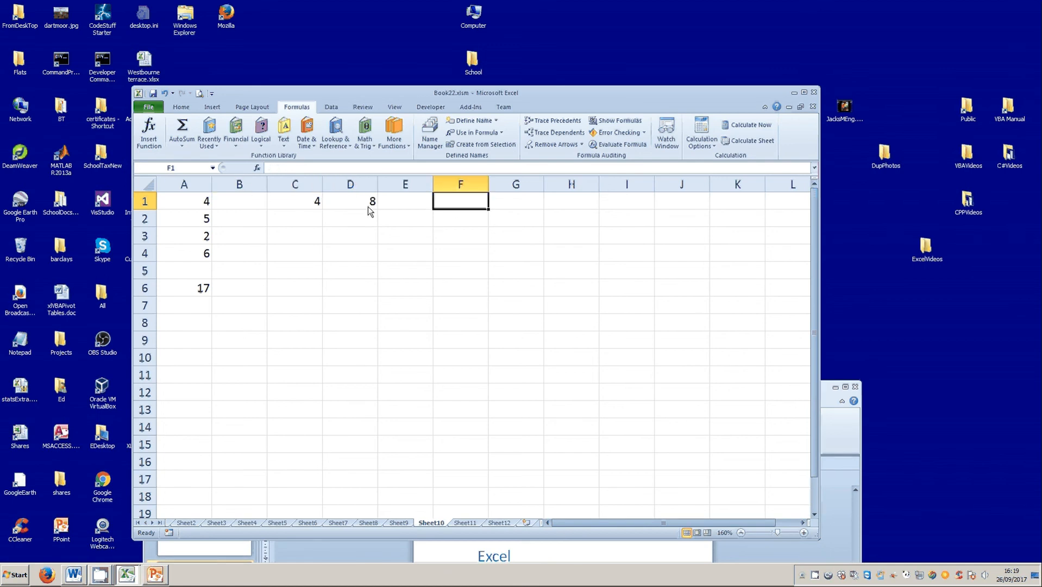
{"action": "left_click", "coordinate": [176, 170]}
{"action": "type", "text": "r"}
{"action": "key", "text": "Return"}
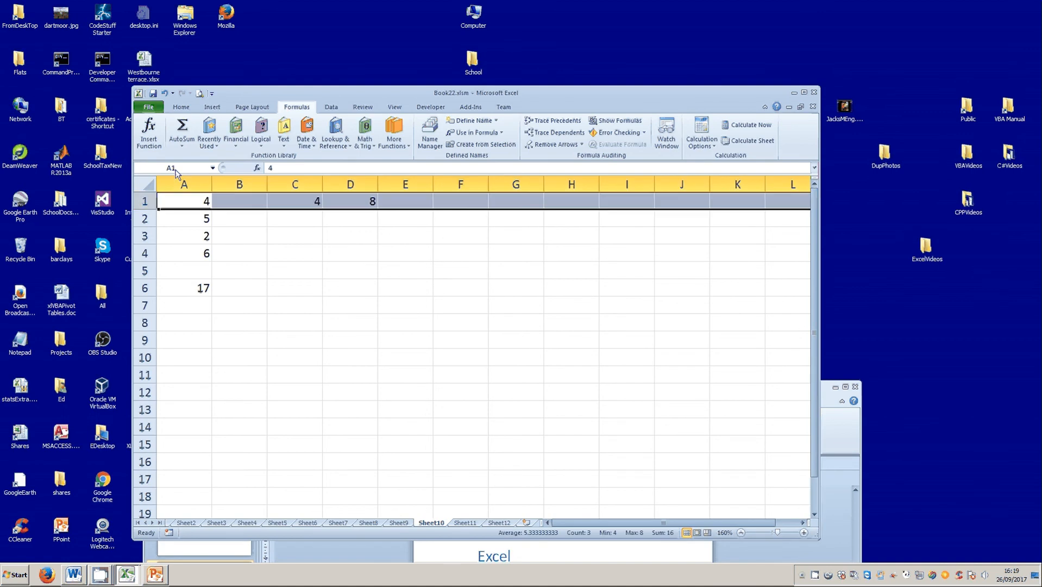
{"action": "left_click", "coordinate": [361, 205]}
{"action": "left_click", "coordinate": [443, 205]}
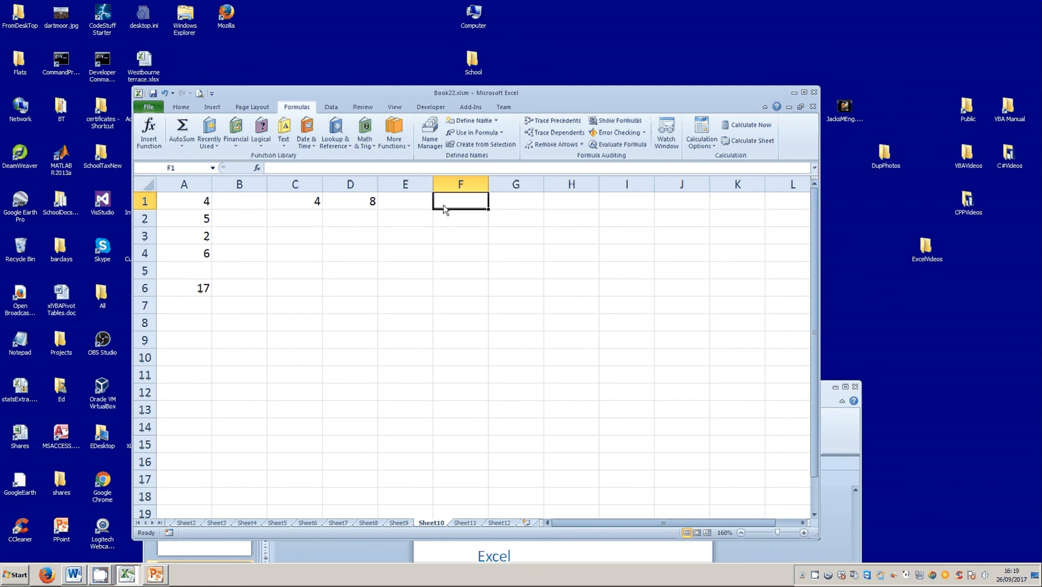